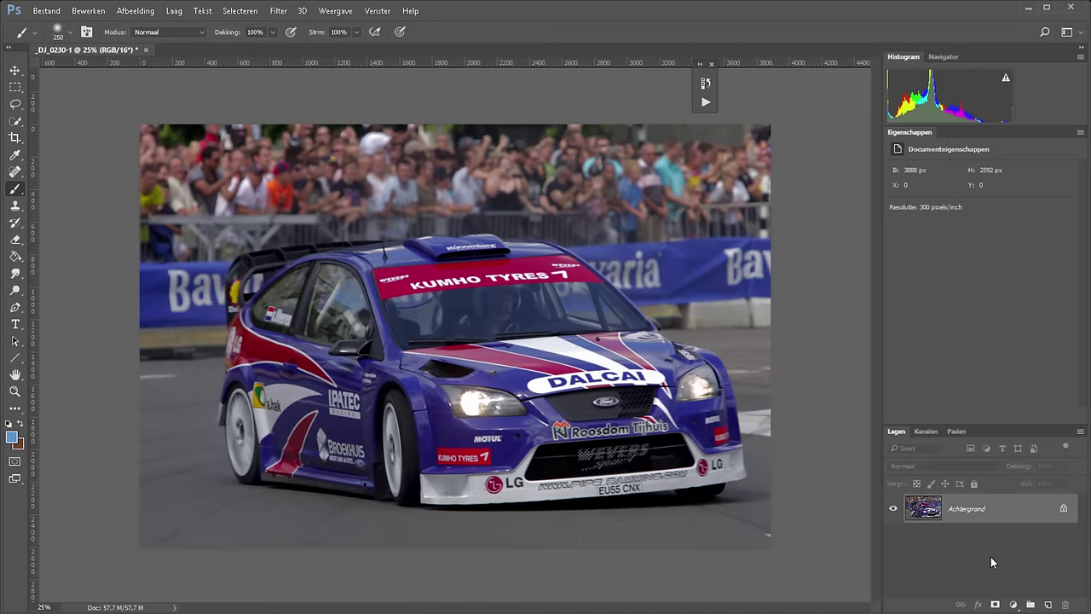
Apply a direct -65 Kleurtoon/verzadiging hue shift to turn the car green, then undo it.
left_click(141, 11)
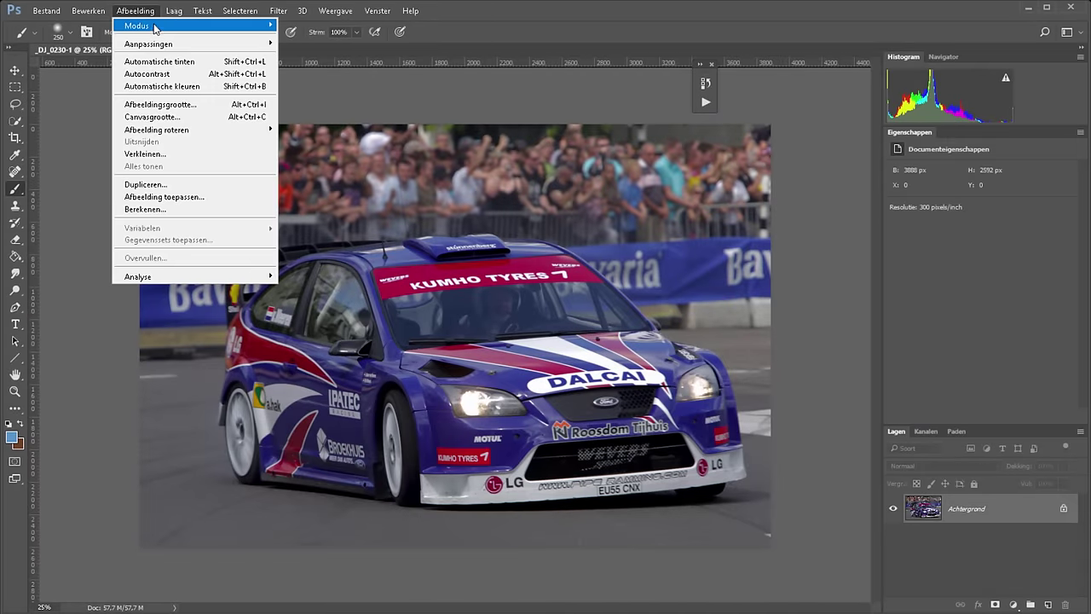
mouse_move(149, 43)
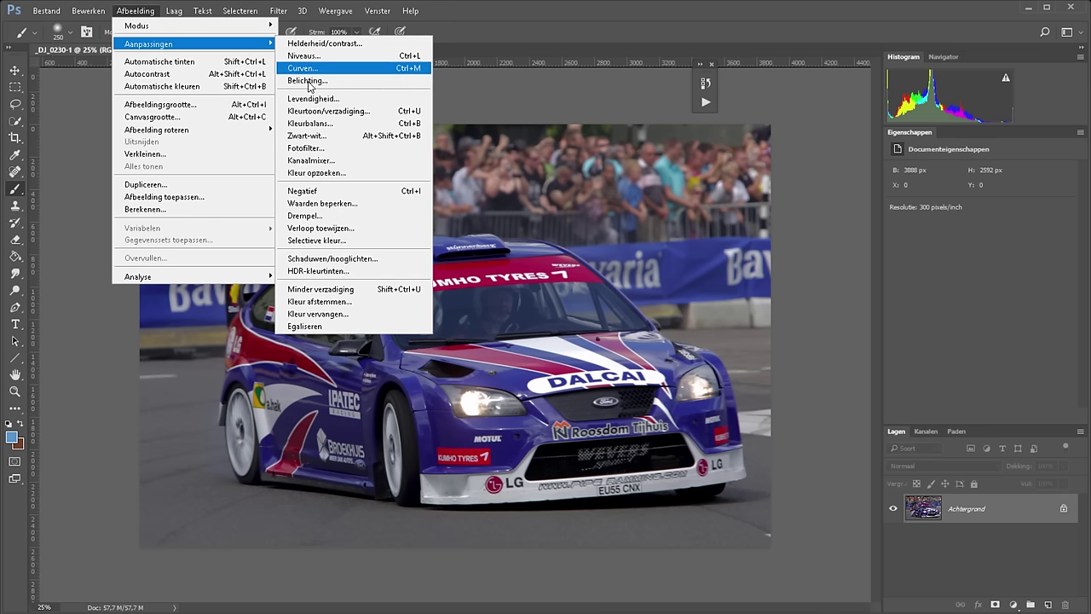
left_click(329, 111)
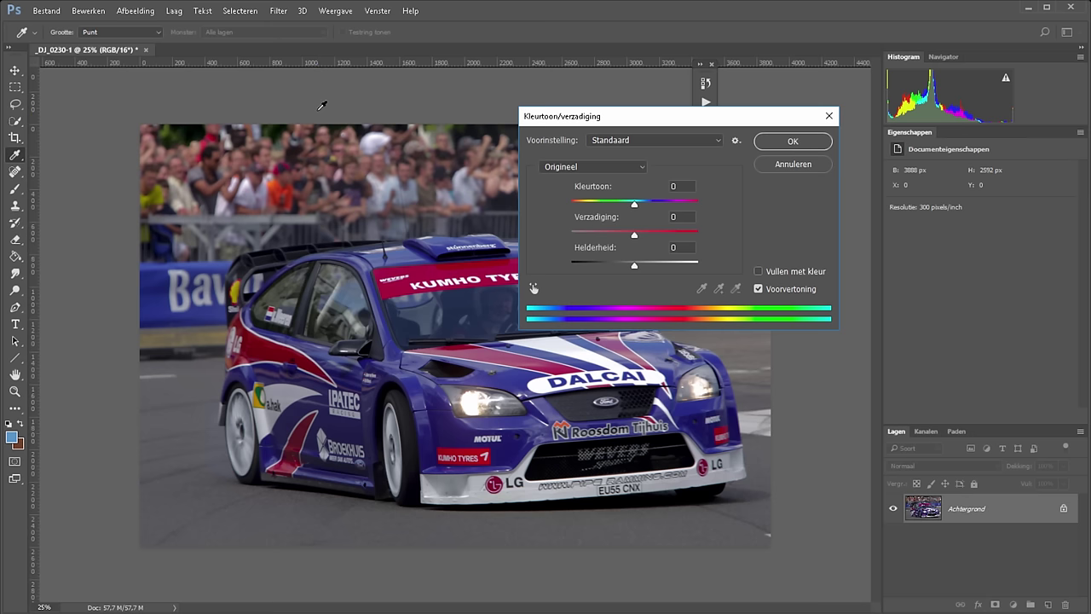
type("-65")
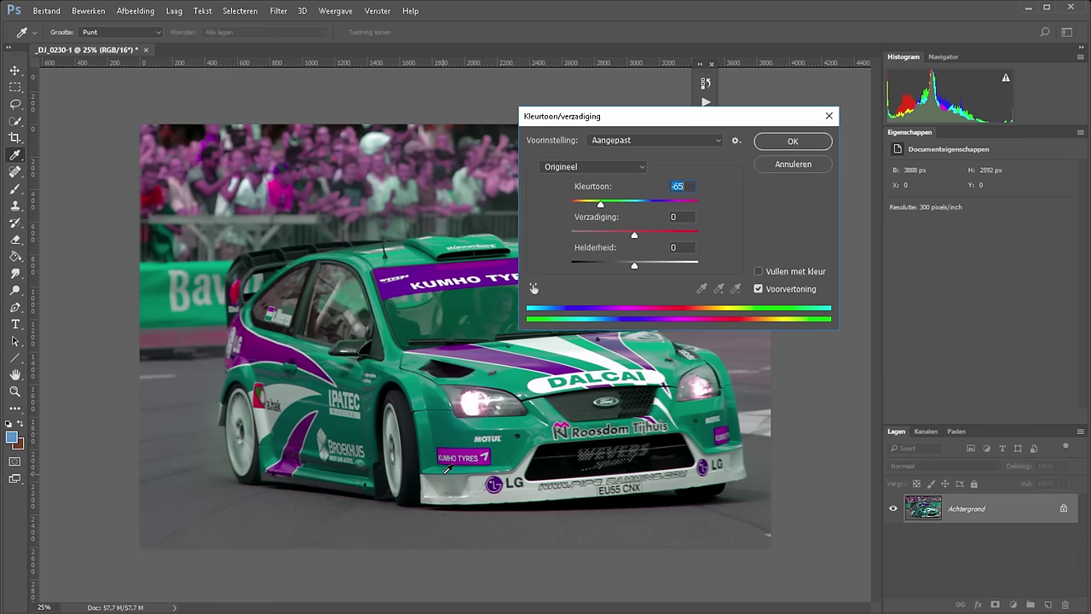
left_click(794, 143)
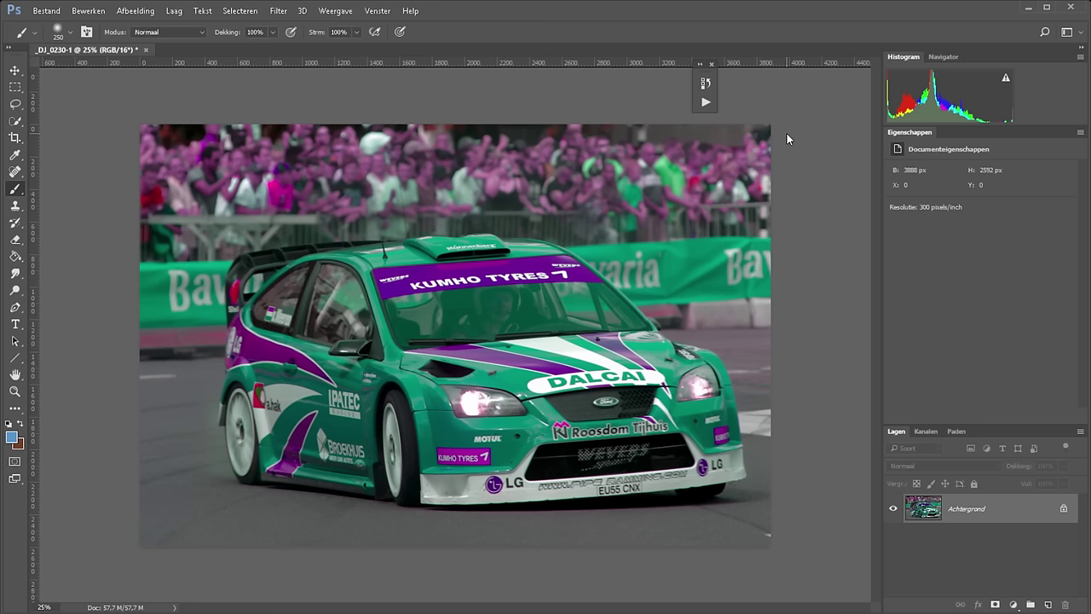
key("ctrl+z")
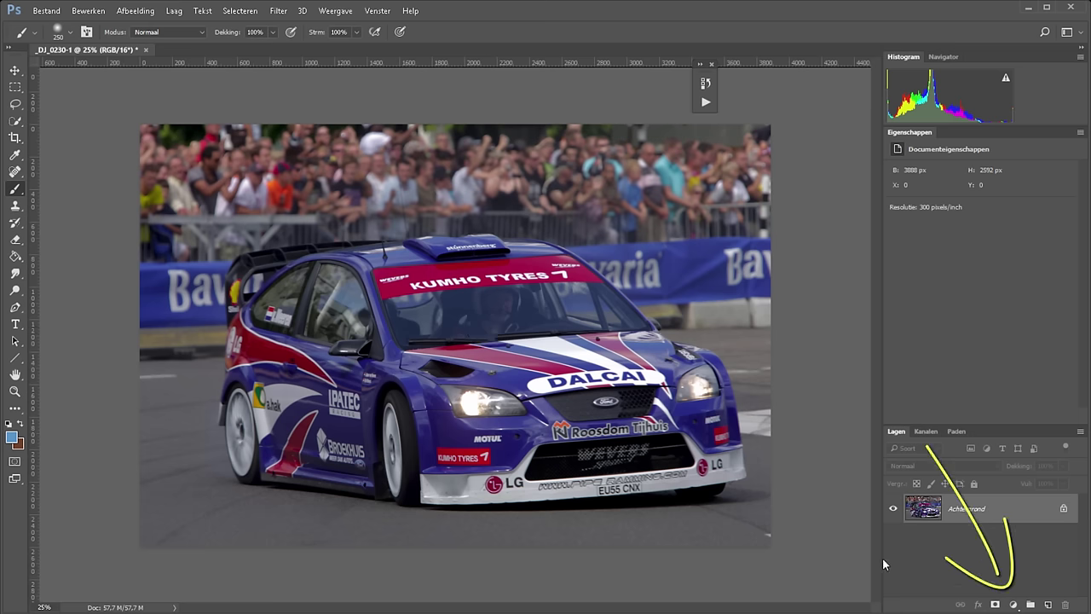
Open the adjustment-layer menu at the bottom of the Lagen panel.
left_click(1012, 604)
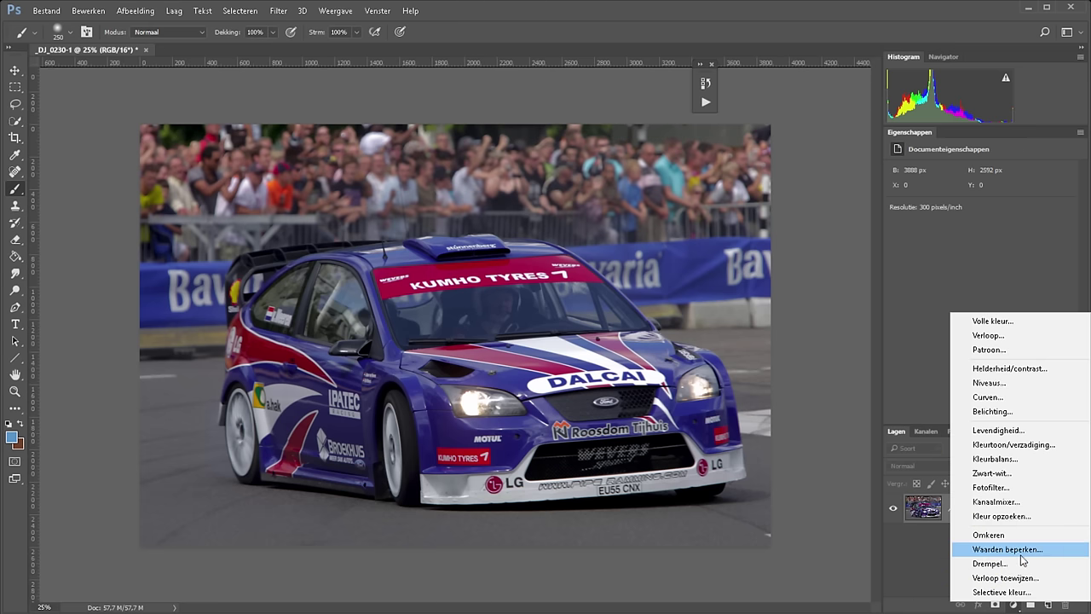
Add a Kleurtoon/verzadiging adjustment layer with hue -46, turning the car teal.
left_click(1017, 447)
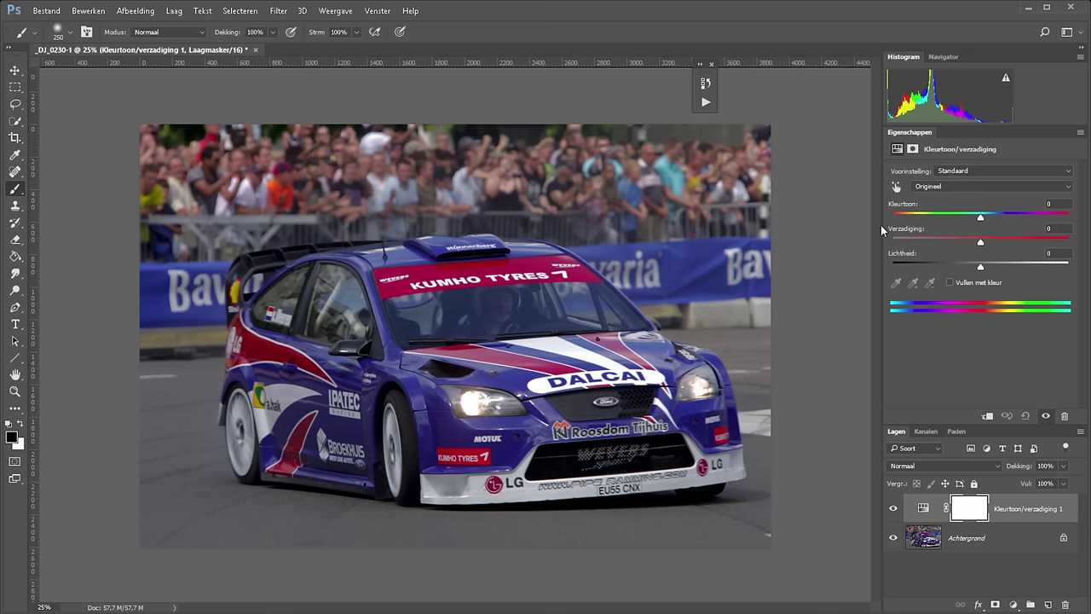
left_click(377, 10)
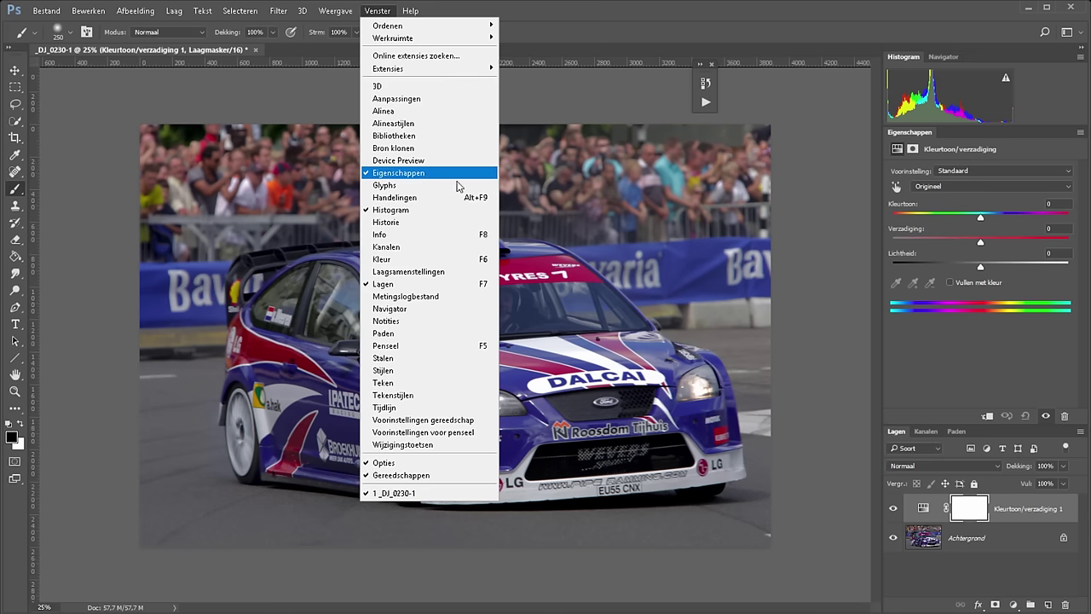
left_click(875, 314)
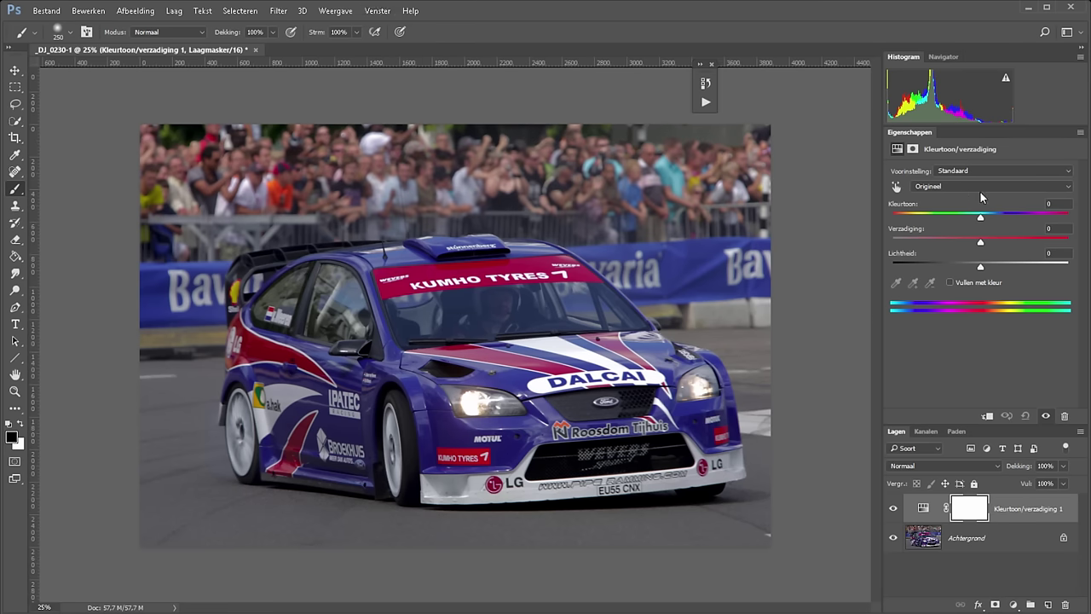
left_click_drag(970, 214, 940, 215)
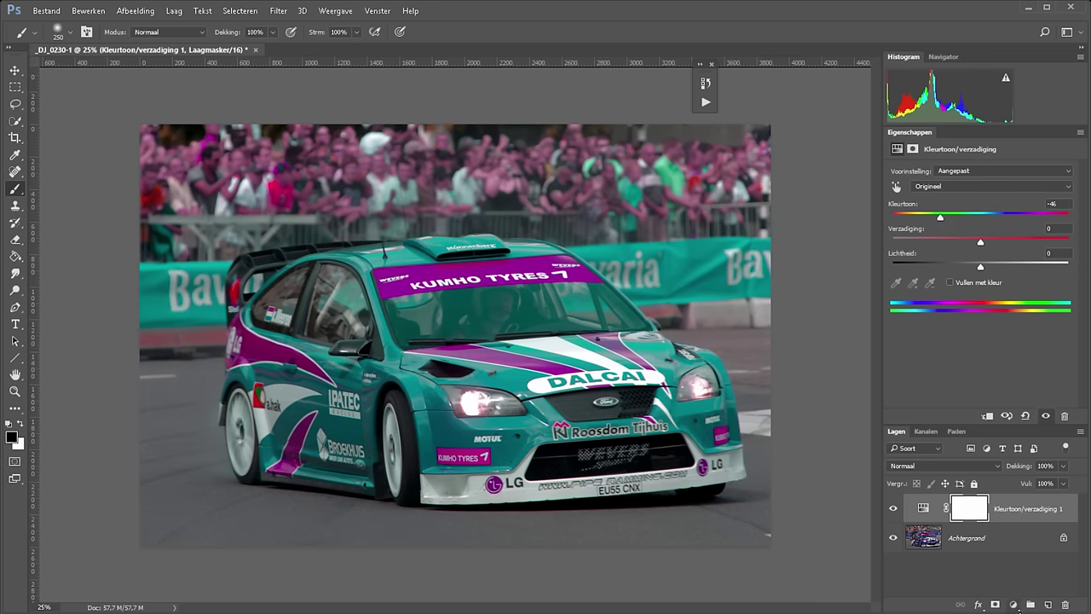
Add Curven, Helderheid/contrast (contrast 22) and Zwart-wit adjustment layers, making the photo greyscale.
left_click(1013, 605)
left_click(1006, 400)
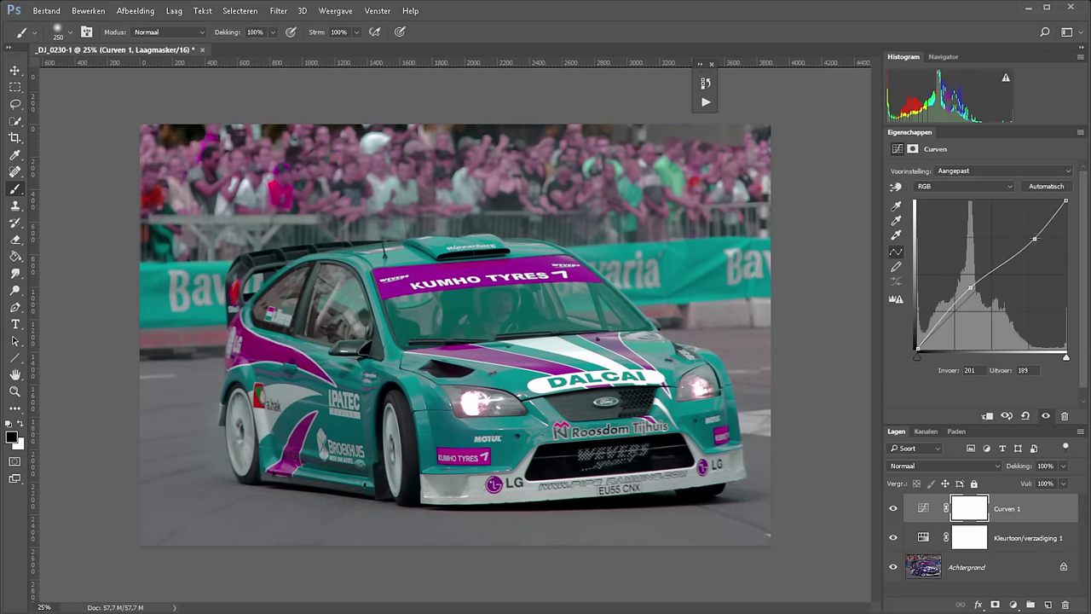
left_click(1013, 604)
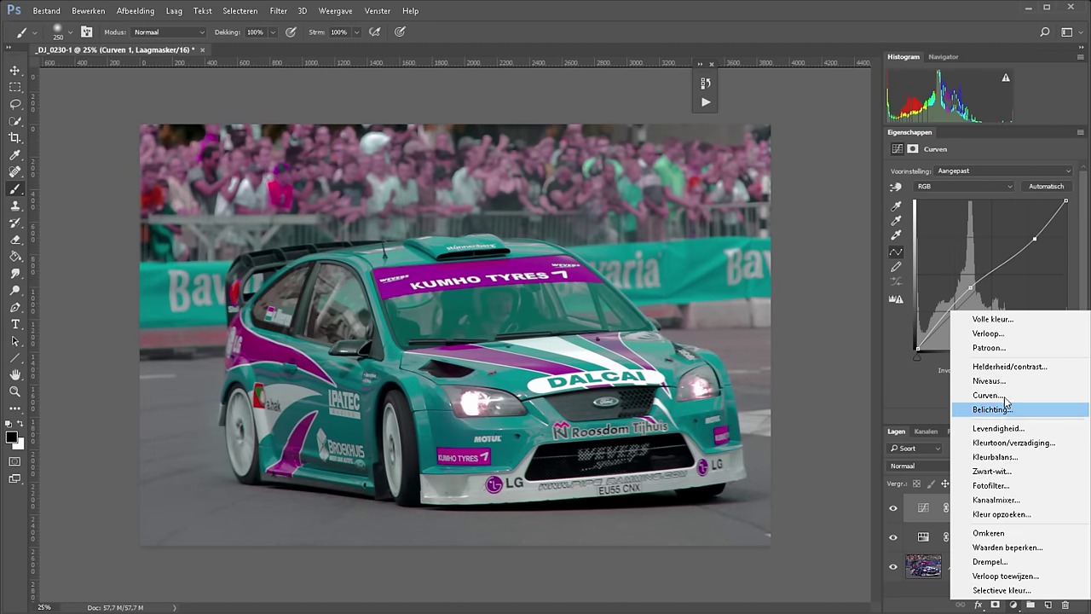
left_click(1006, 372)
left_click_drag(980, 226, 999, 227)
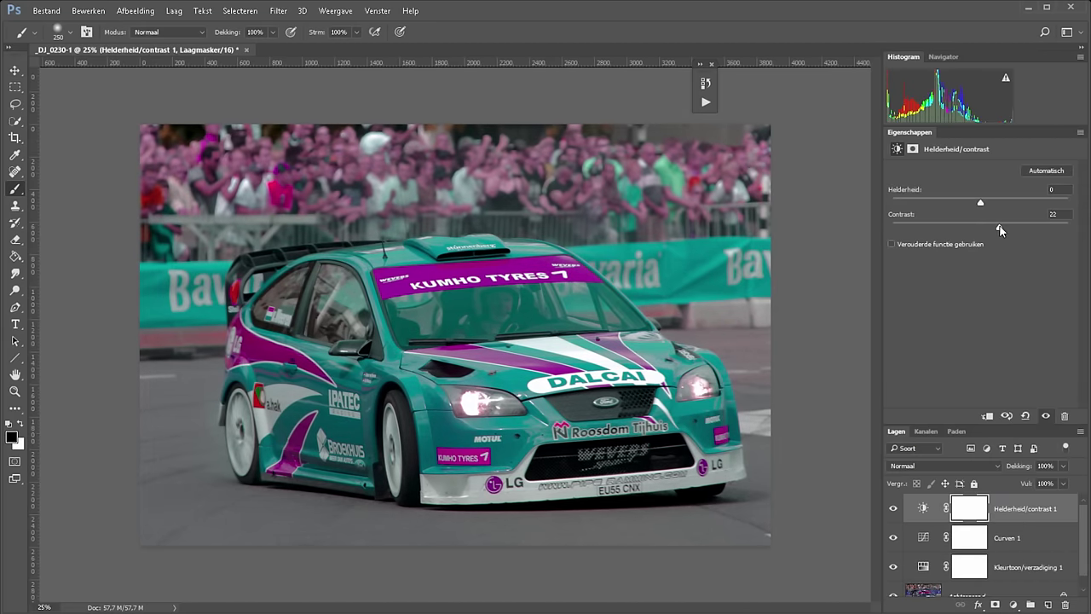
left_click(1012, 604)
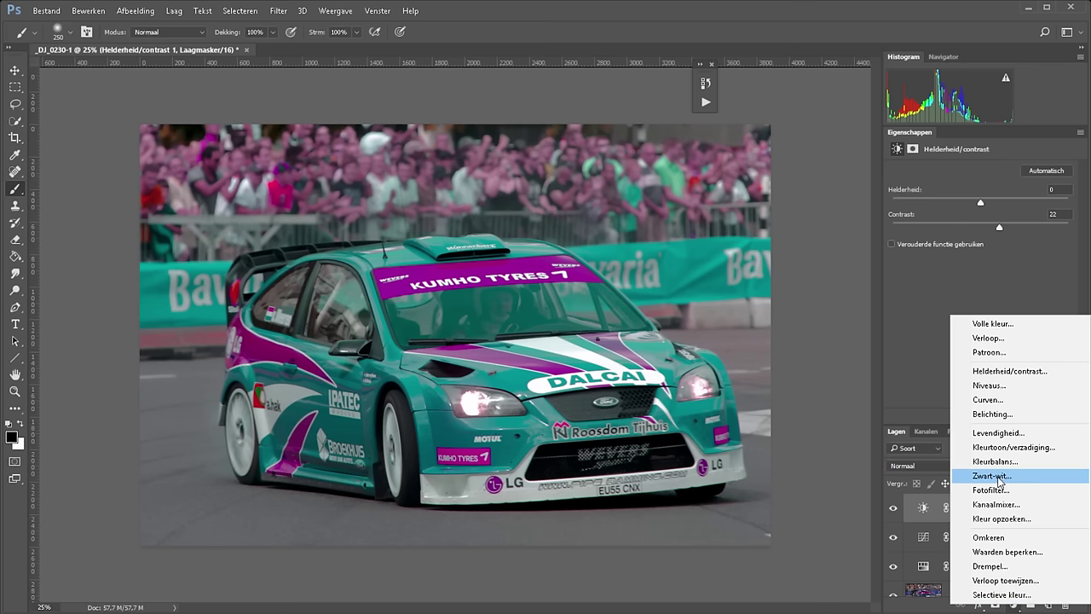
left_click(996, 475)
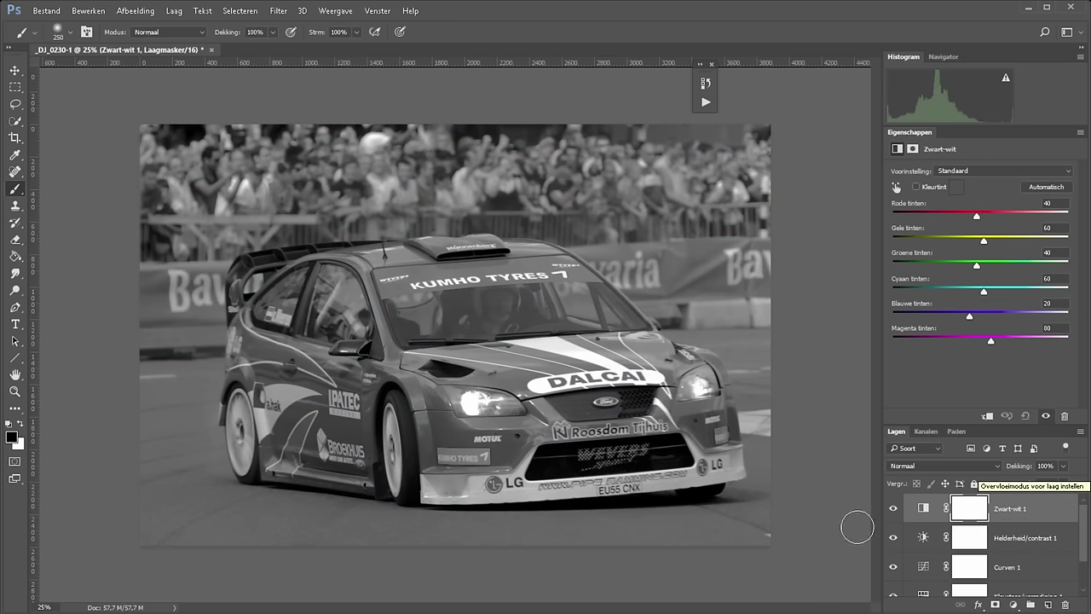
left_click_drag(1084, 542, 1079, 588)
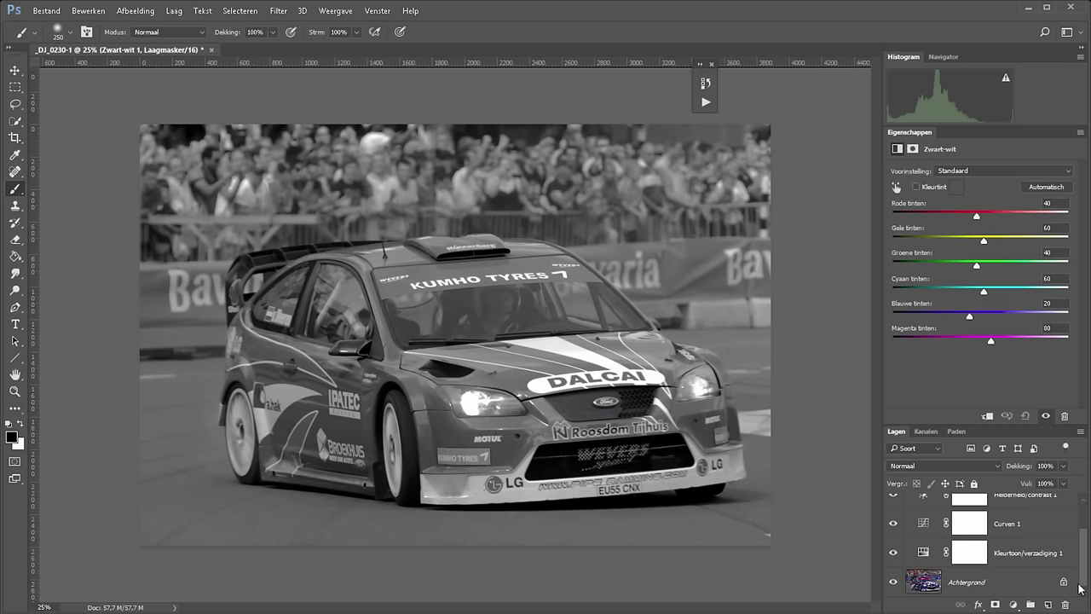
Set Kleurtoon/verzadiging 1 hue to +36 and delete the Zwart-wit, Helderheid/contrast and Curven layers.
left_click(923, 554)
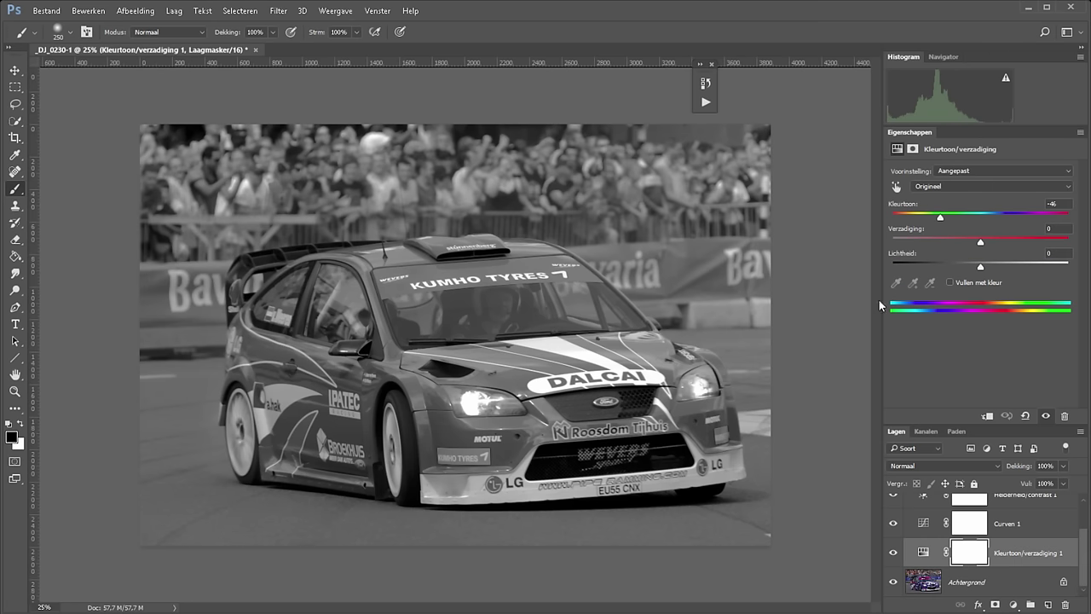
left_click_drag(940, 218, 1012, 218)
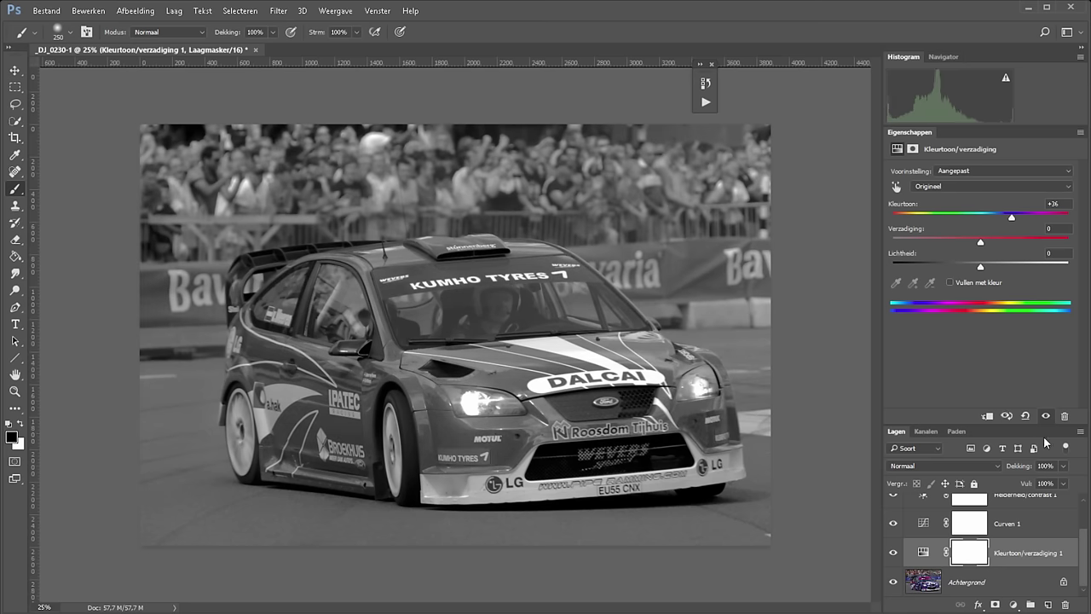
scroll(1082, 516, "up", 2)
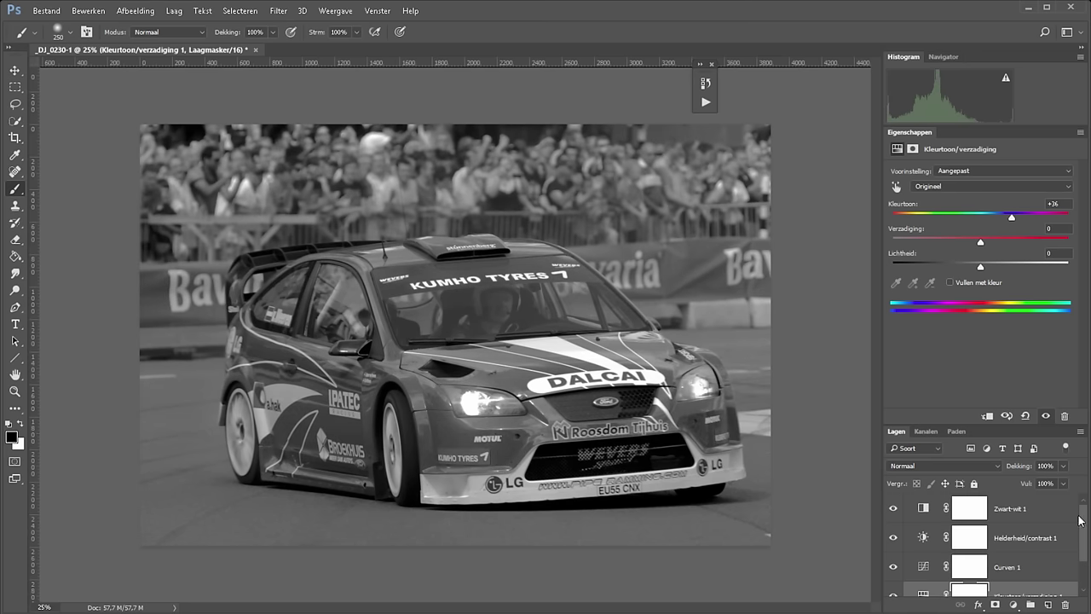
left_click(1017, 508)
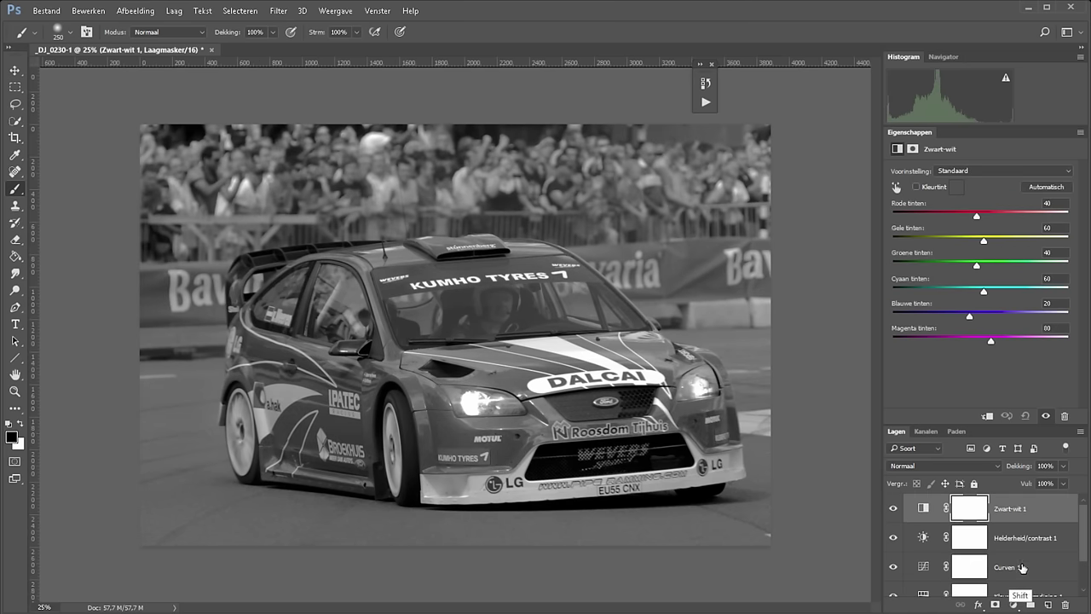
left_click(1023, 568, "shift")
left_click_drag(1022, 567, 1064, 603)
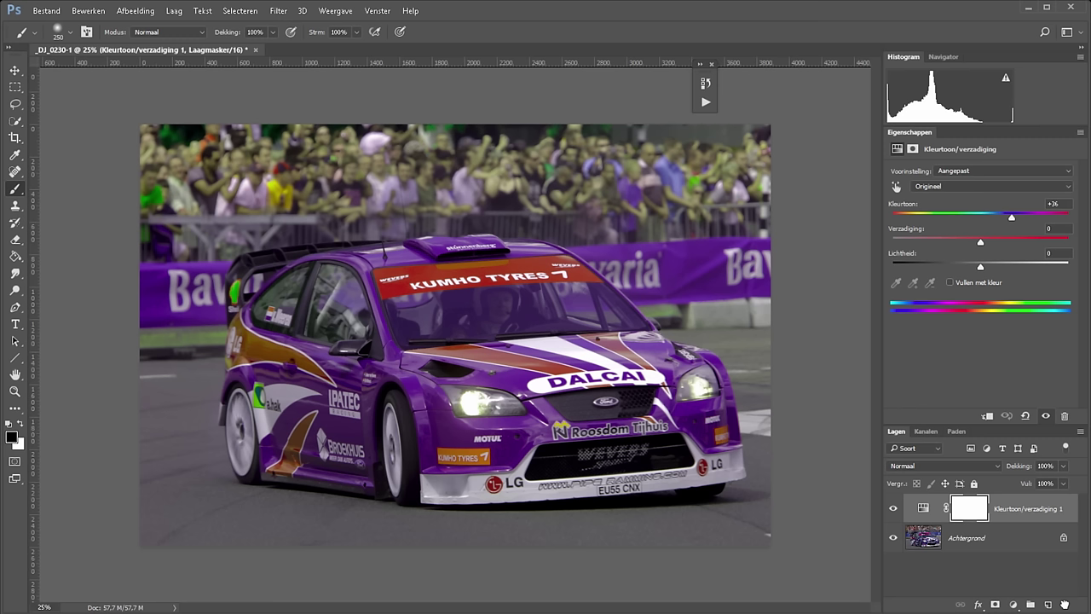
Try the Sepia, Meer verzadiging and Meer geel presets, then return to Standaard.
left_click(1003, 172)
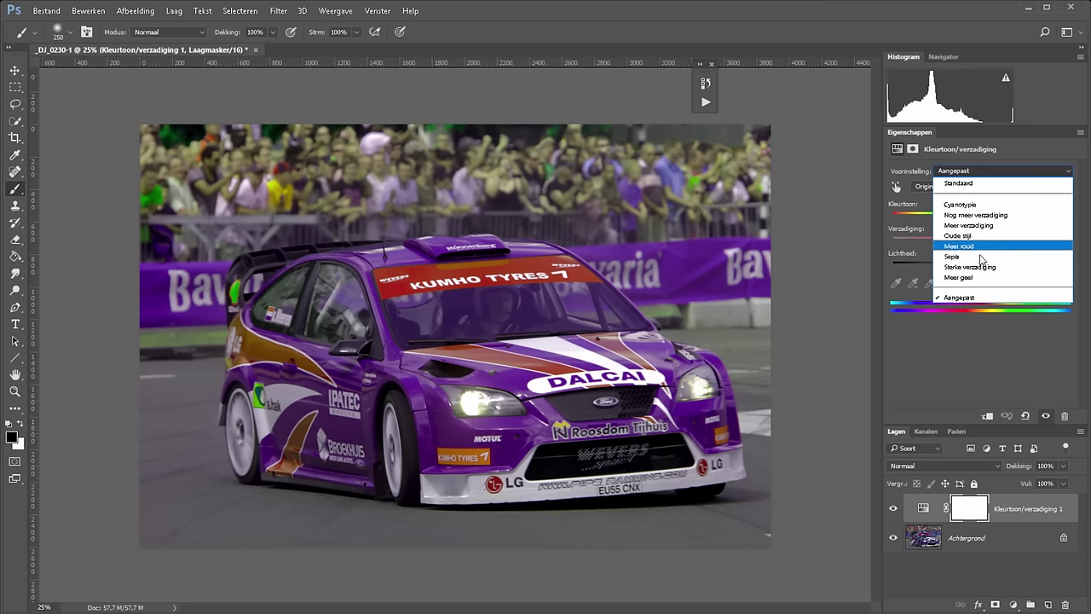
left_click(980, 256)
left_click(1001, 171)
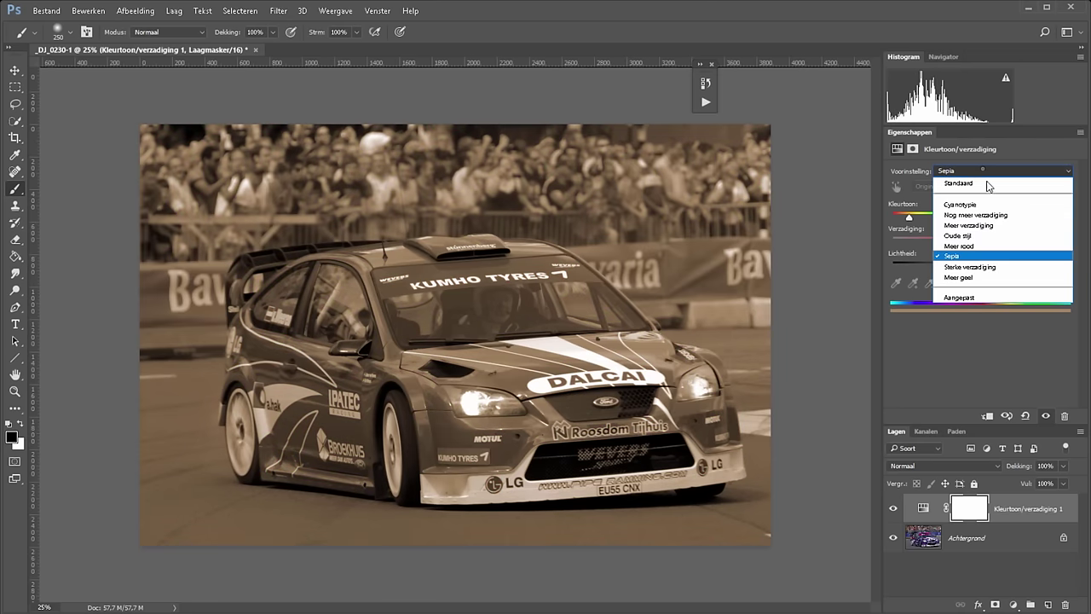
left_click(978, 224)
left_click(987, 172)
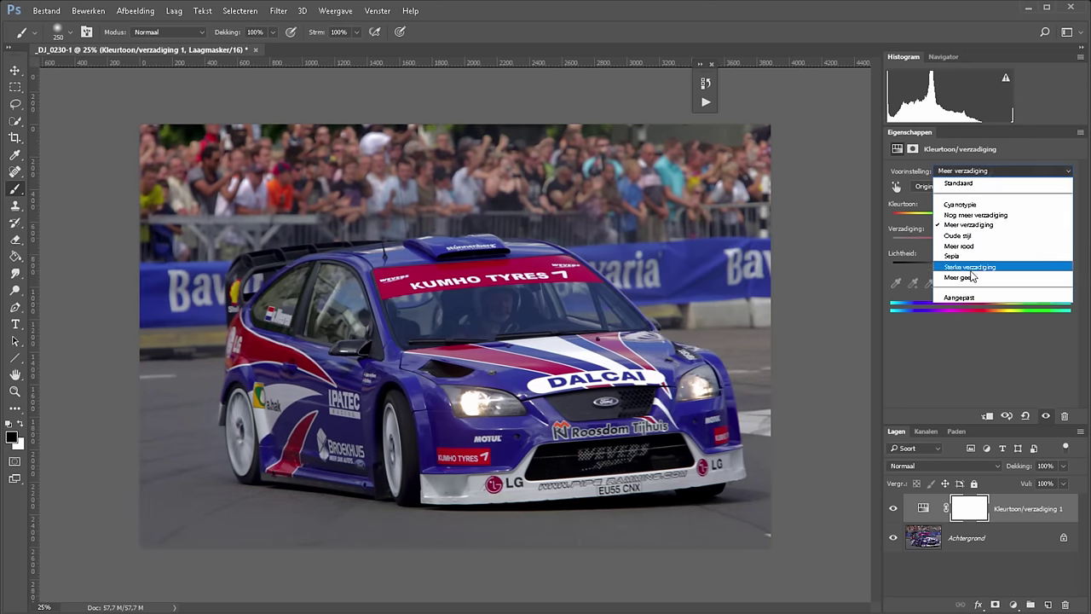
left_click(972, 277)
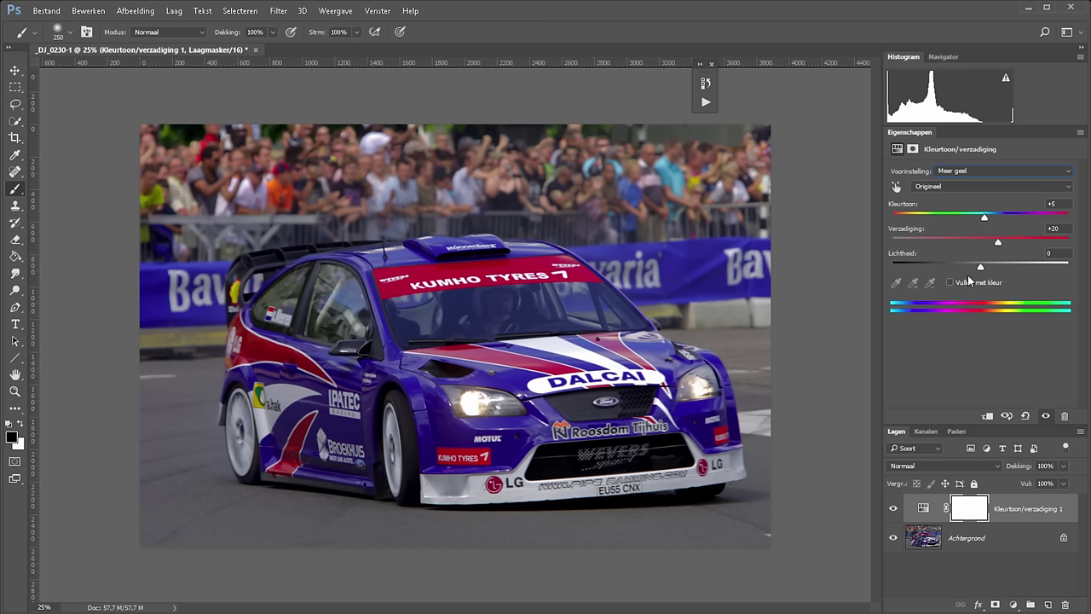
left_click(983, 171)
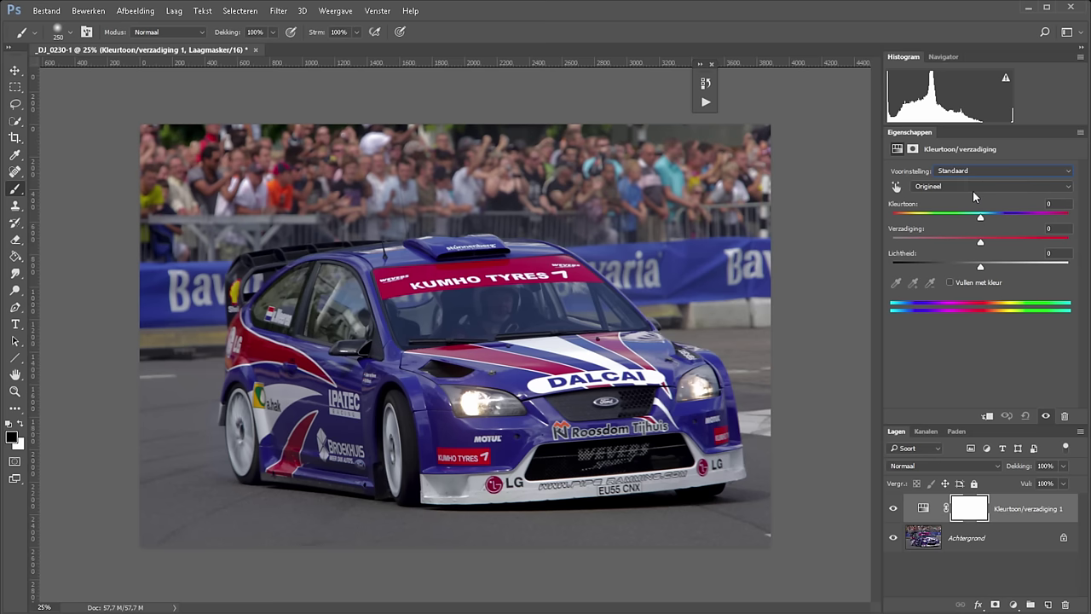
left_click(928, 188)
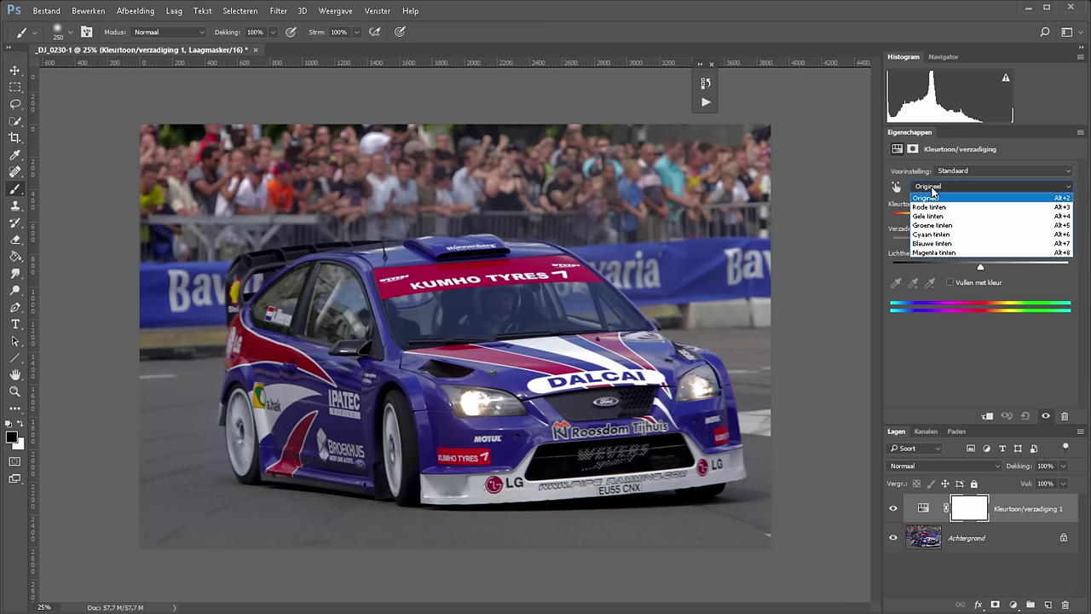
left_click(932, 196)
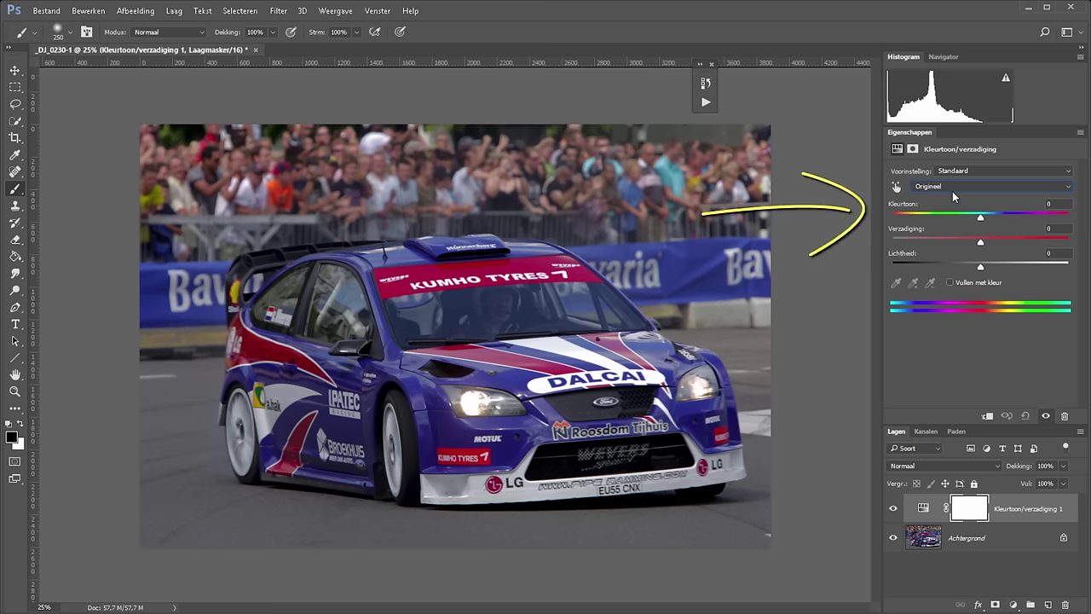
mouse_move(980, 218)
left_mouse_down()
mouse_move(935, 218)
mouse_move(979, 225)
left_mouse_up()
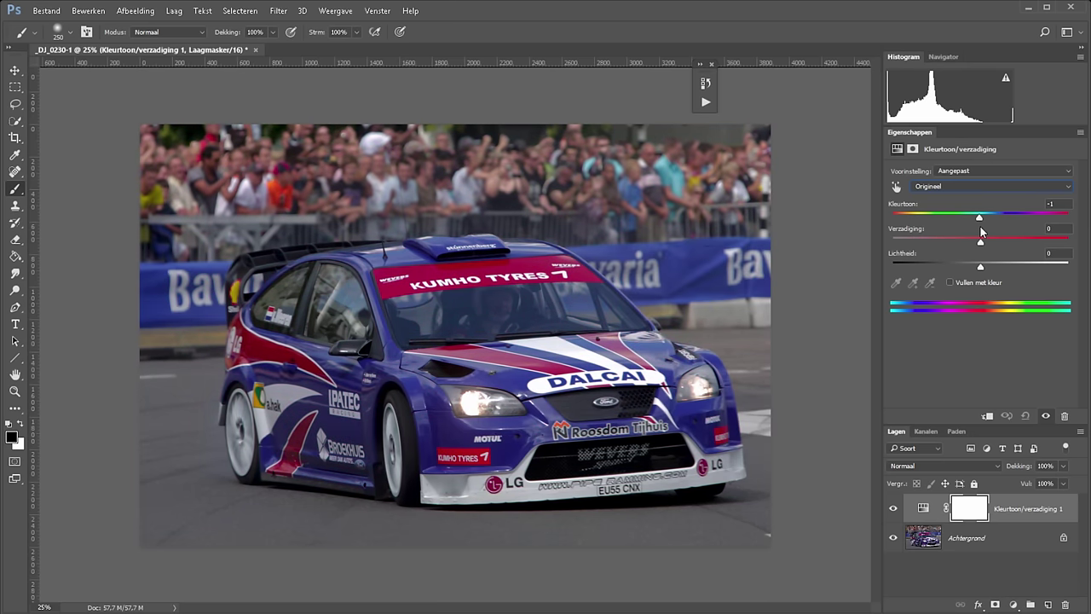
mouse_move(980, 240)
left_mouse_down()
mouse_move(880, 251)
mouse_move(1058, 245)
left_mouse_up()
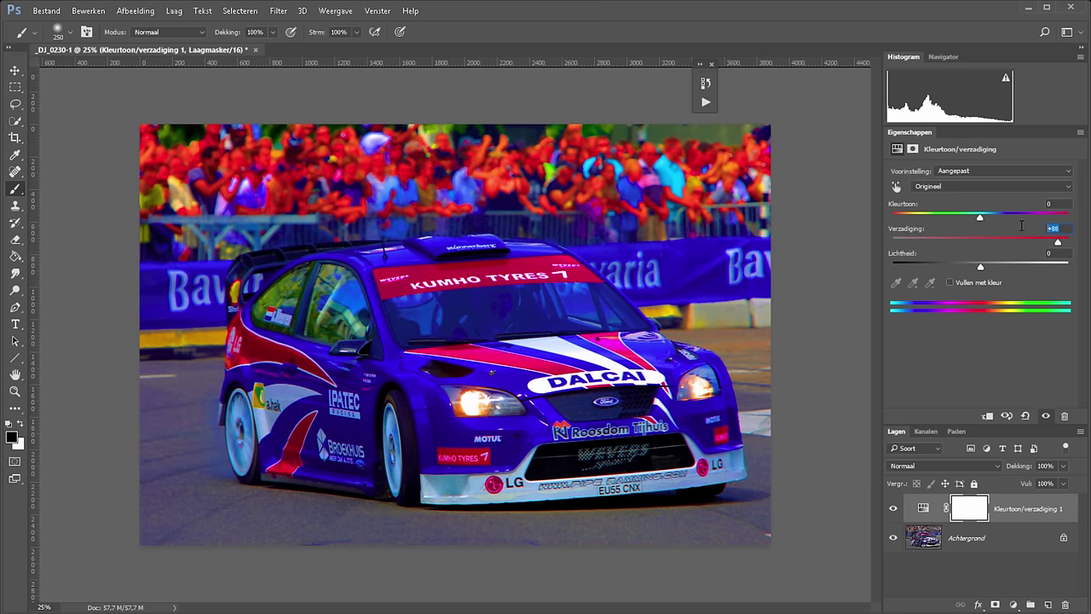
type("0")
mouse_move(980, 266)
left_mouse_down()
mouse_move(961, 267)
mouse_move(980, 269)
left_mouse_up()
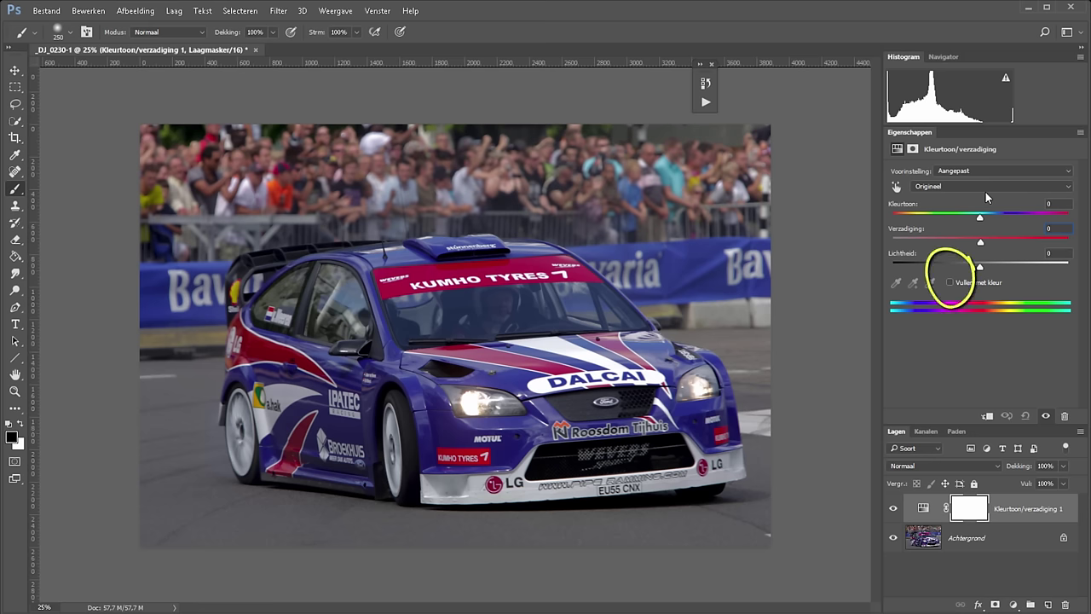
left_click(949, 282)
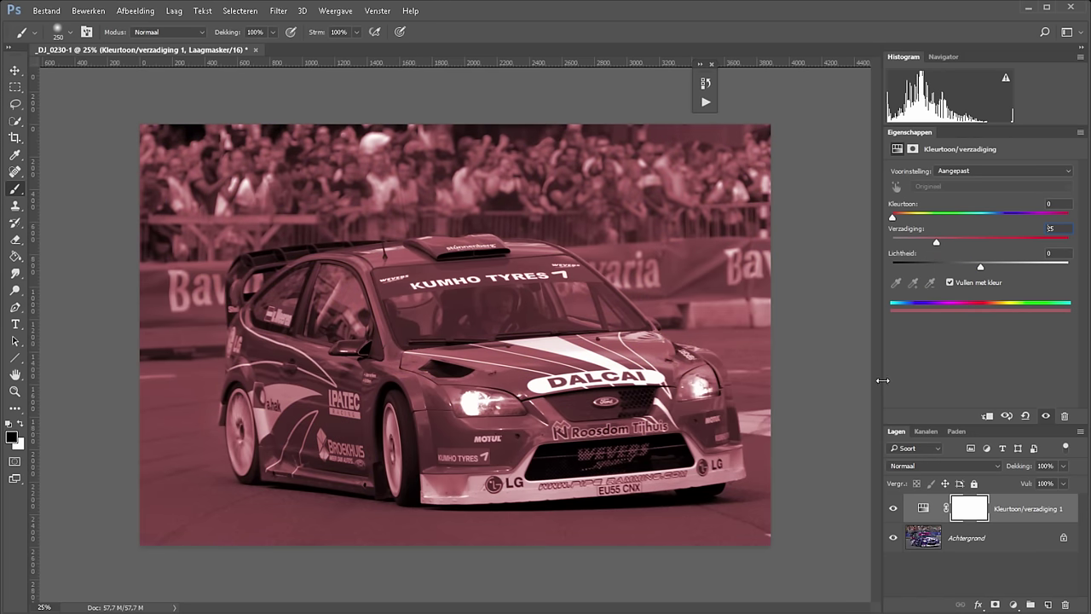
left_click_drag(893, 216, 1020, 218)
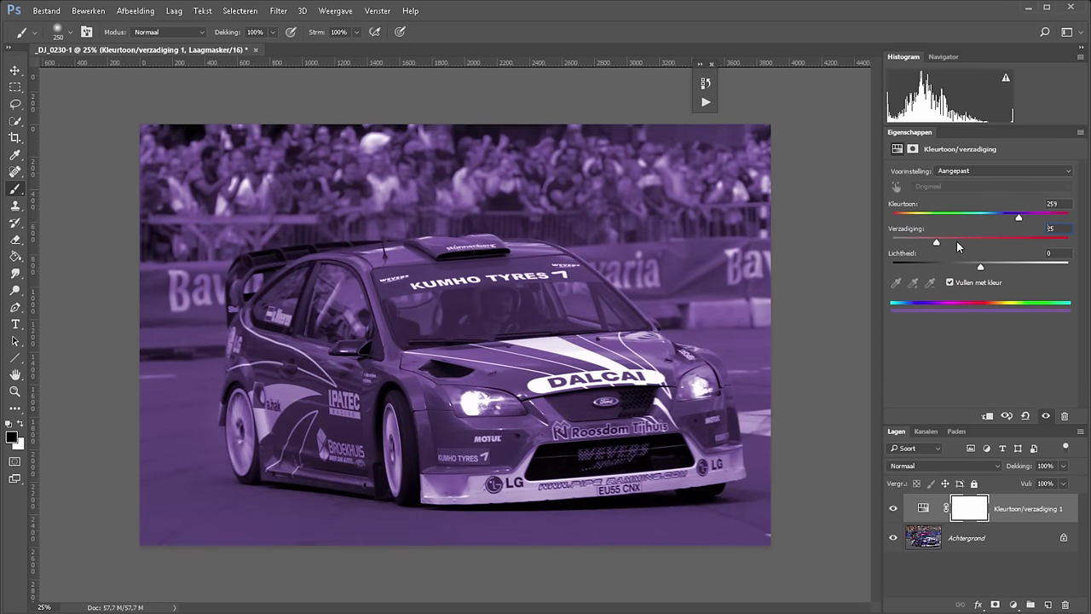
left_click_drag(960, 242, 921, 244)
mouse_move(980, 266)
left_mouse_down()
mouse_move(967, 266)
mouse_move(989, 266)
mouse_move(979, 269)
left_mouse_up()
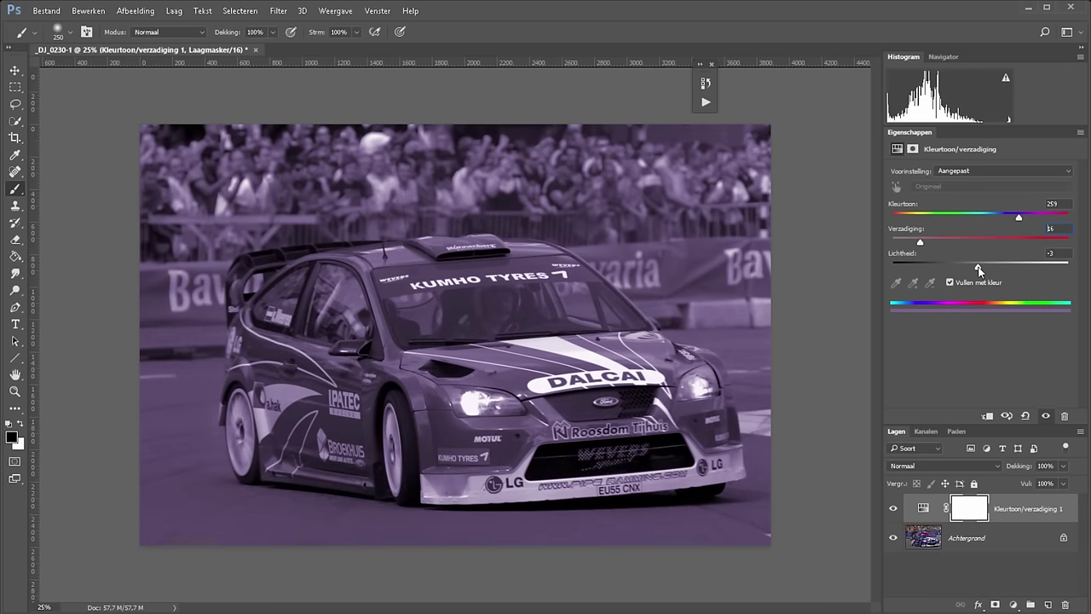
left_click(950, 282)
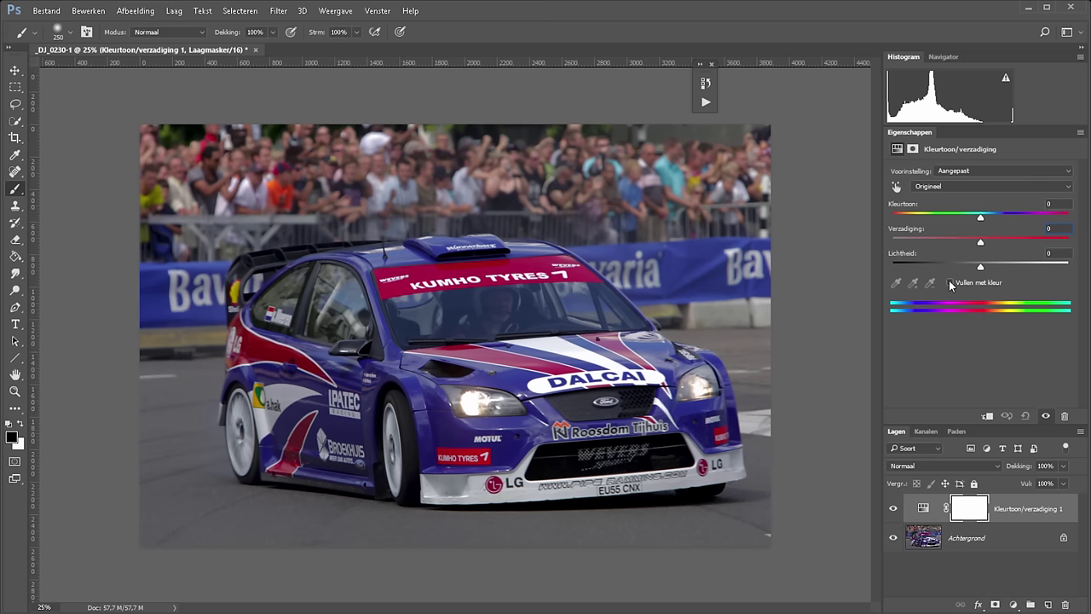
left_click_drag(980, 218, 923, 218)
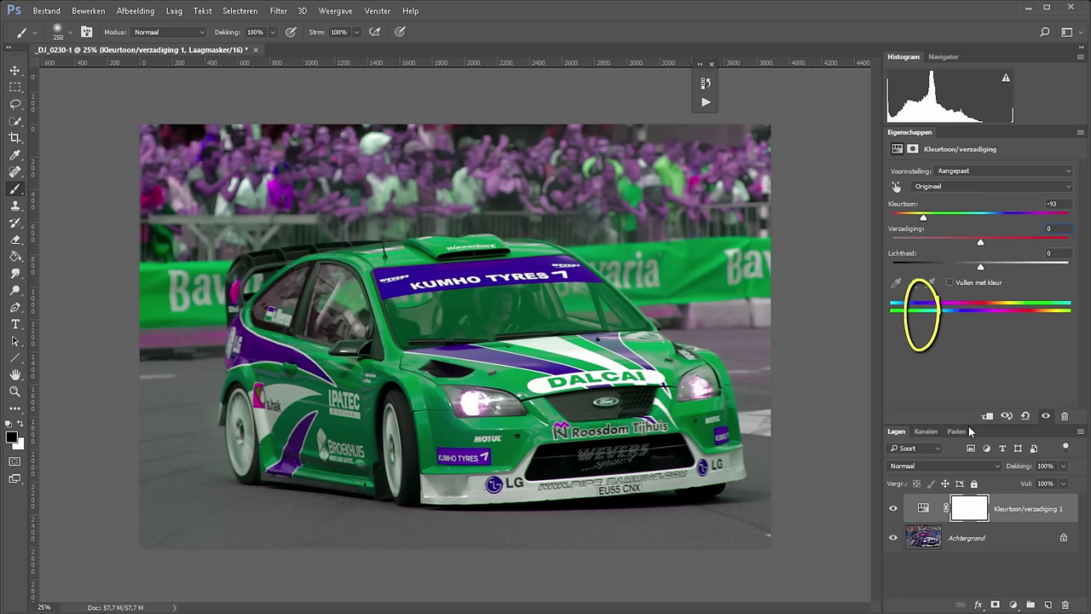
left_click(1057, 204)
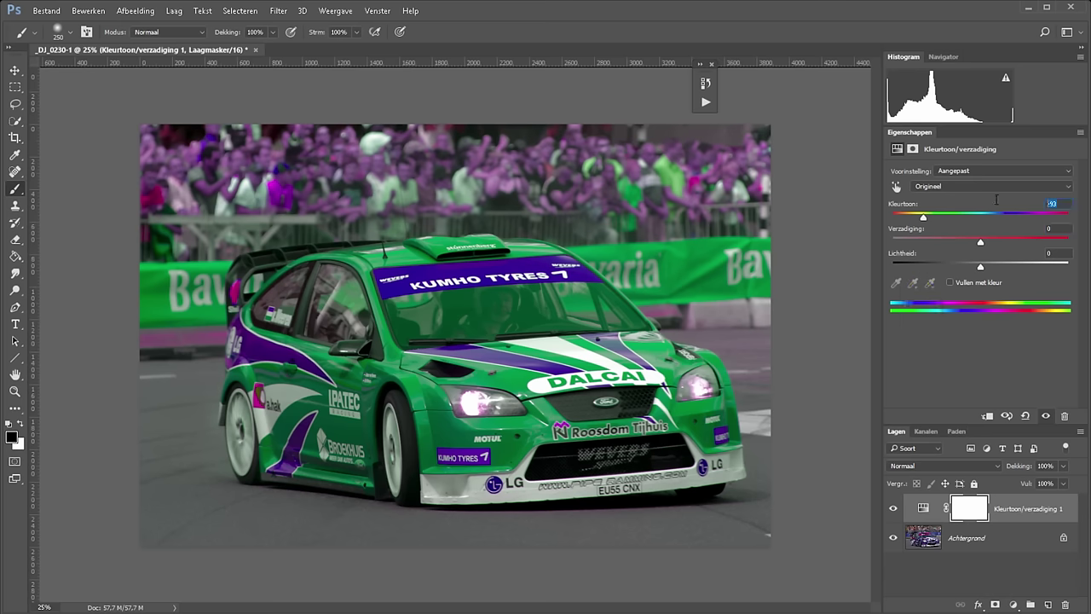
type("0")
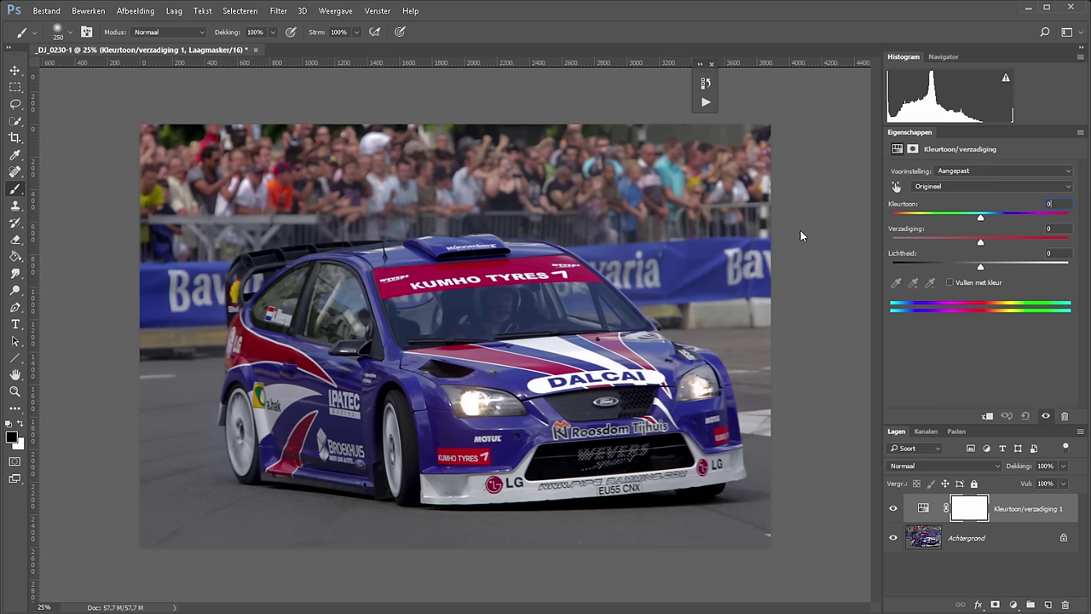
left_click_drag(980, 217, 1033, 218)
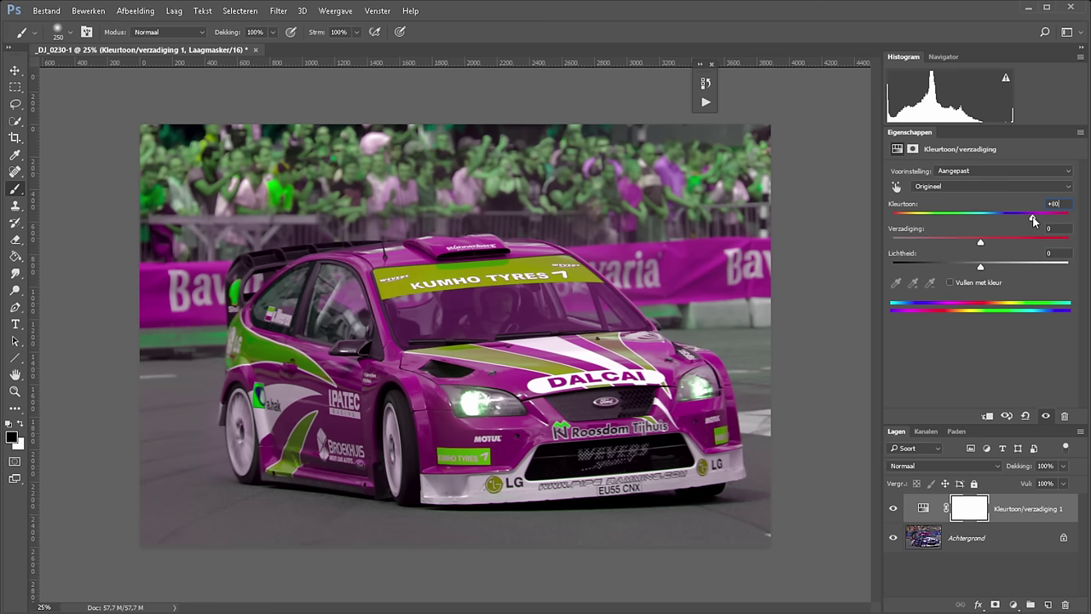
type("0")
key("Return")
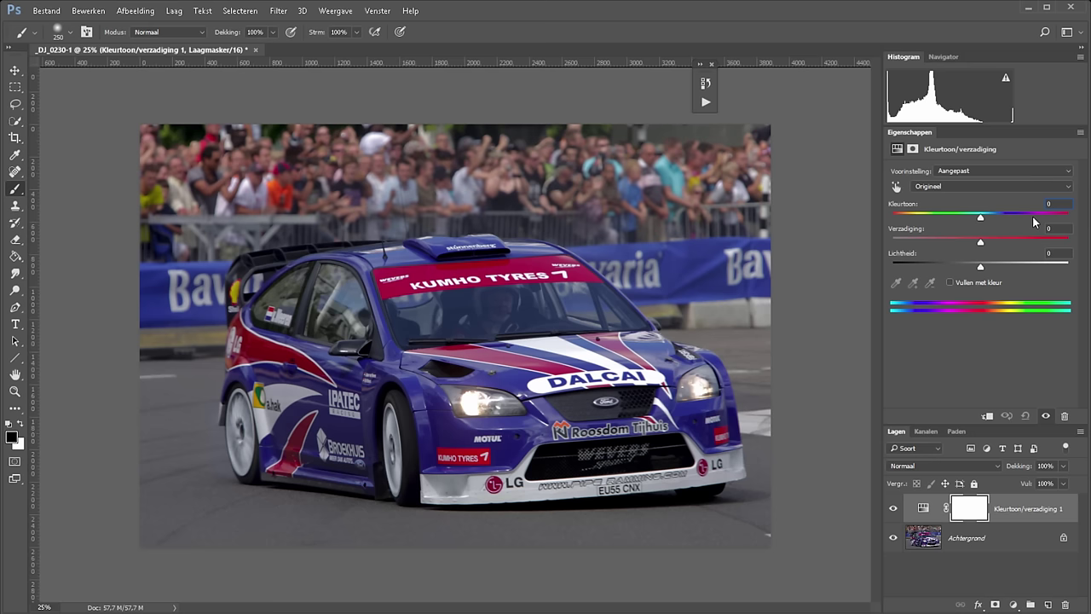
Restrict the hue shift to Rode tinten at +108 and widen its range to 291°–65°.
left_click(955, 186)
left_click(958, 206)
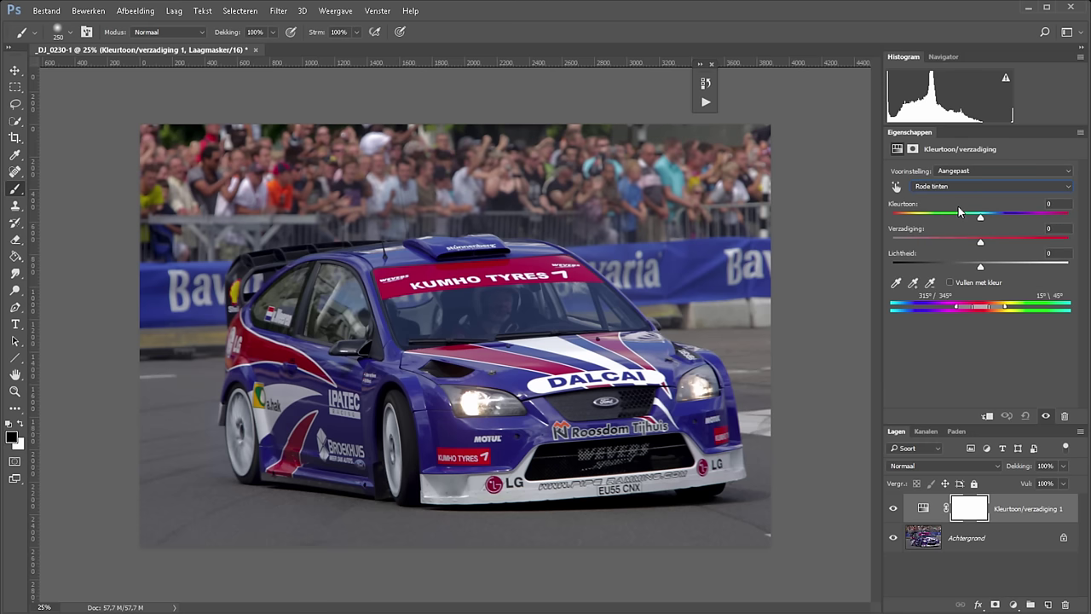
left_click_drag(980, 216, 918, 222)
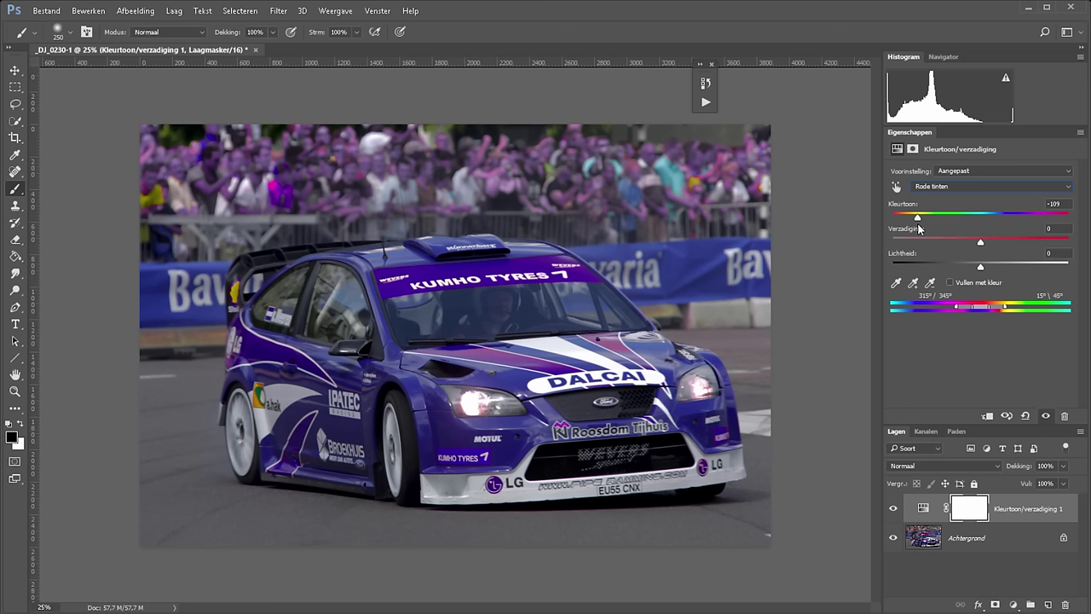
left_click_drag(955, 305, 924, 307)
mouse_move(1005, 307)
left_mouse_down()
mouse_move(1056, 310)
mouse_move(947, 305)
left_mouse_up()
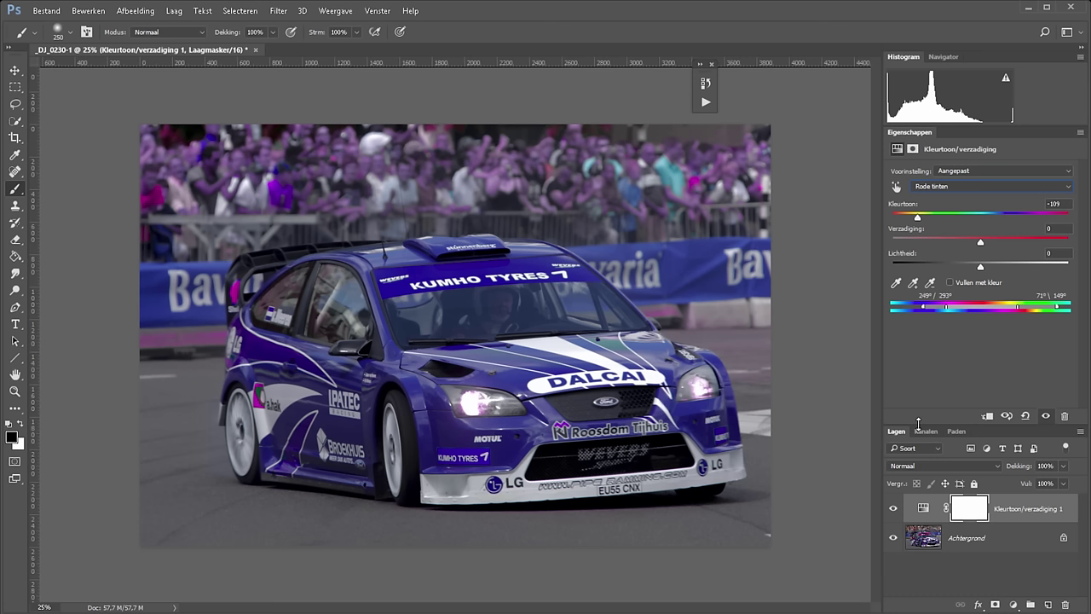
mouse_move(917, 217)
left_mouse_down()
mouse_move(1067, 220)
mouse_move(1042, 218)
left_mouse_up()
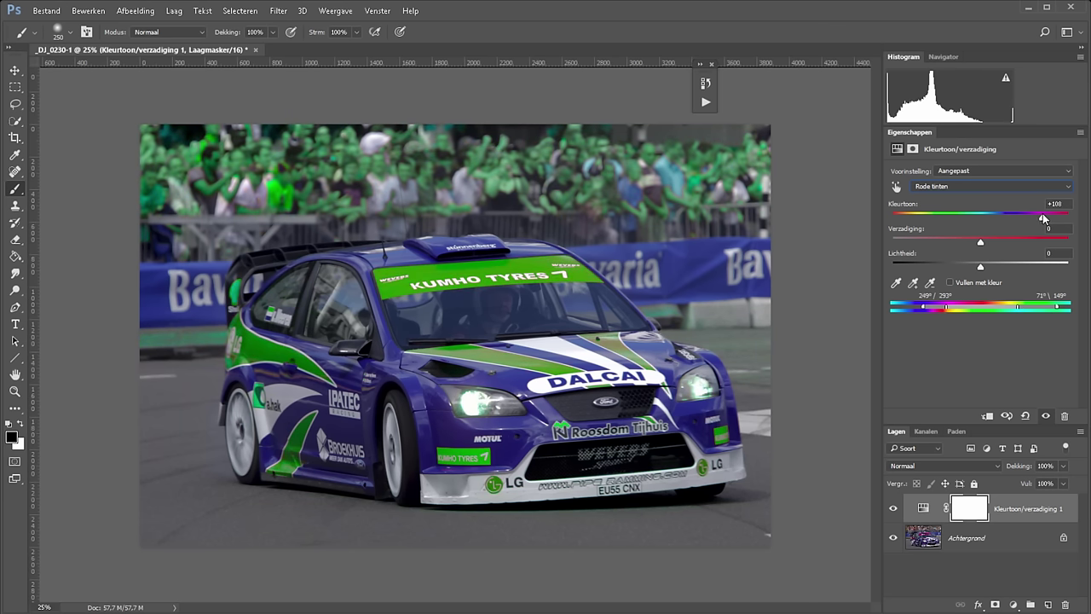
left_click_drag(943, 308, 1015, 308)
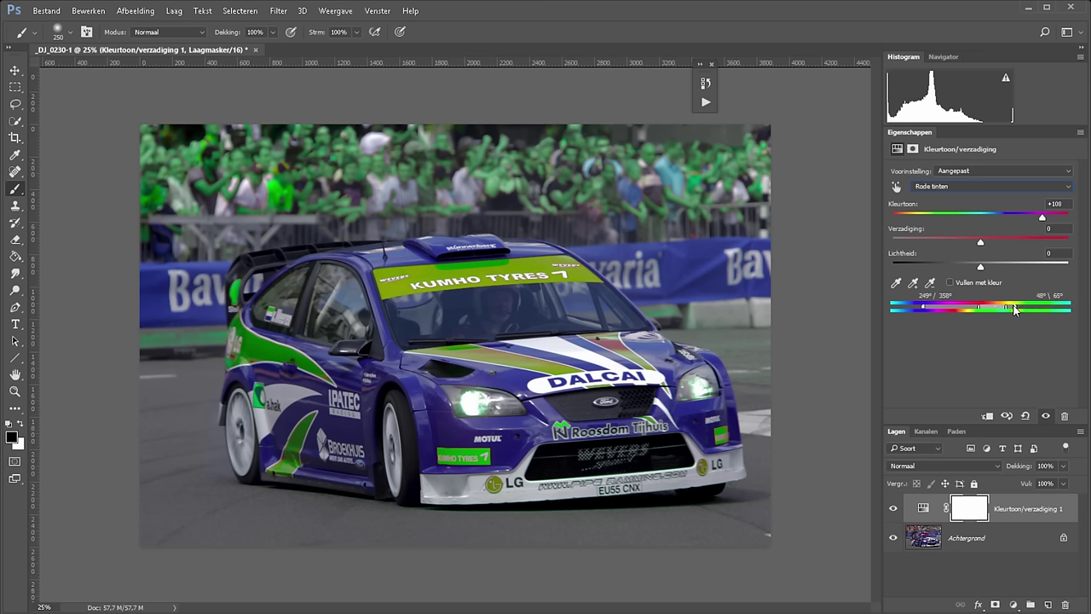
left_click_drag(923, 306, 968, 310)
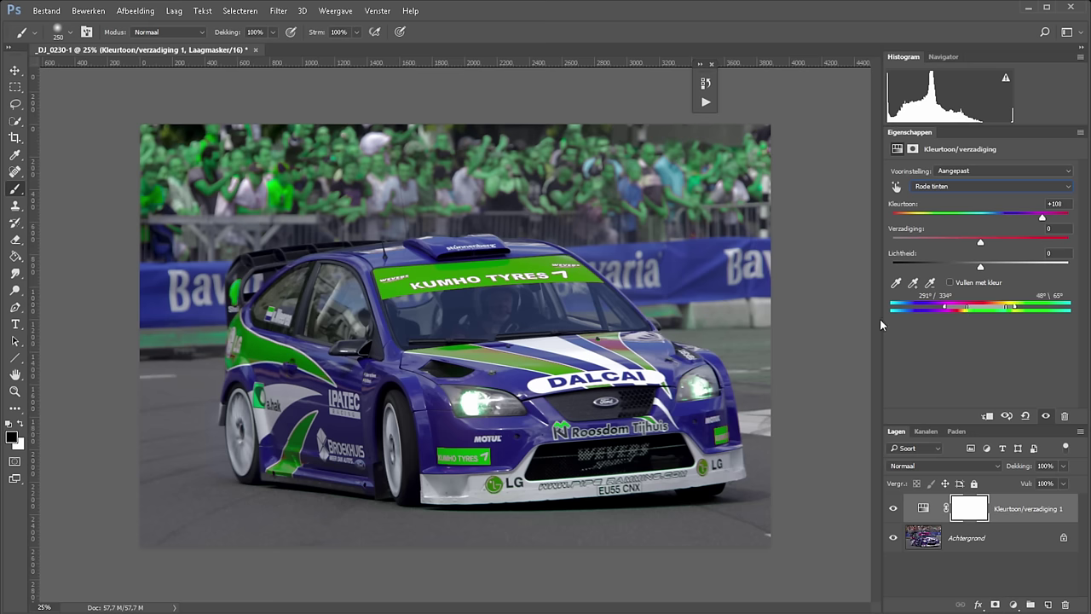
Sample the car's blue paint with the eyedropper and set hue -104, saturation -28.
left_click(895, 283)
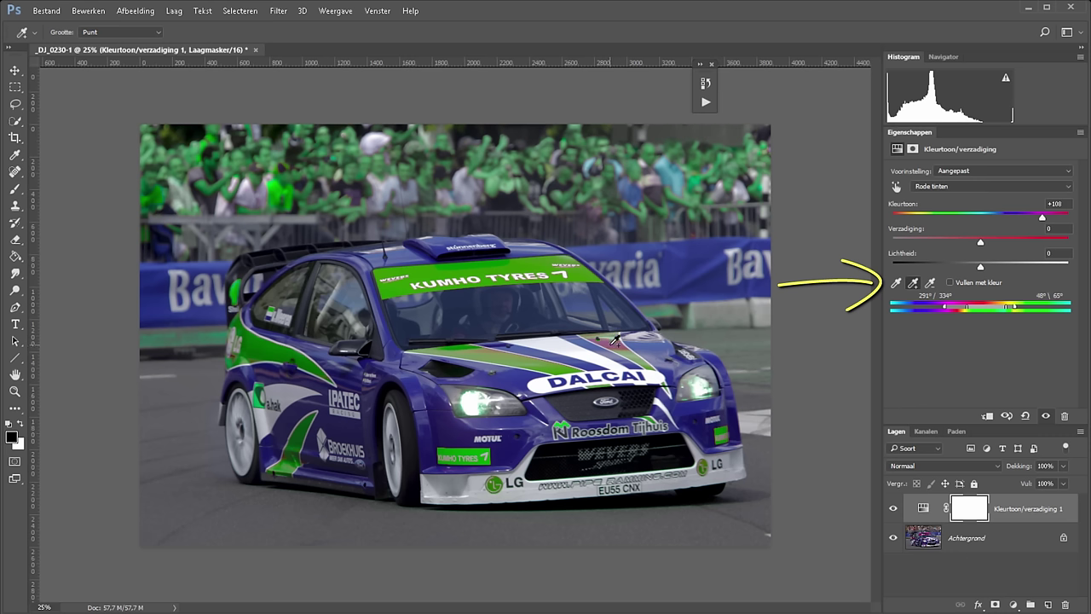
left_click(612, 343)
left_click(613, 341)
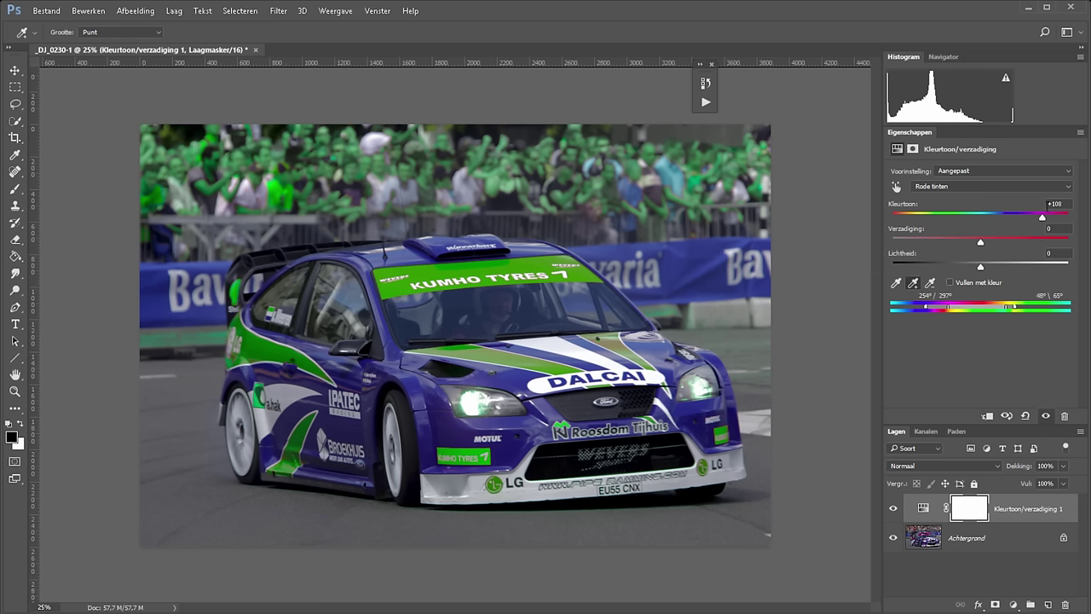
left_click_drag(1042, 216, 919, 227)
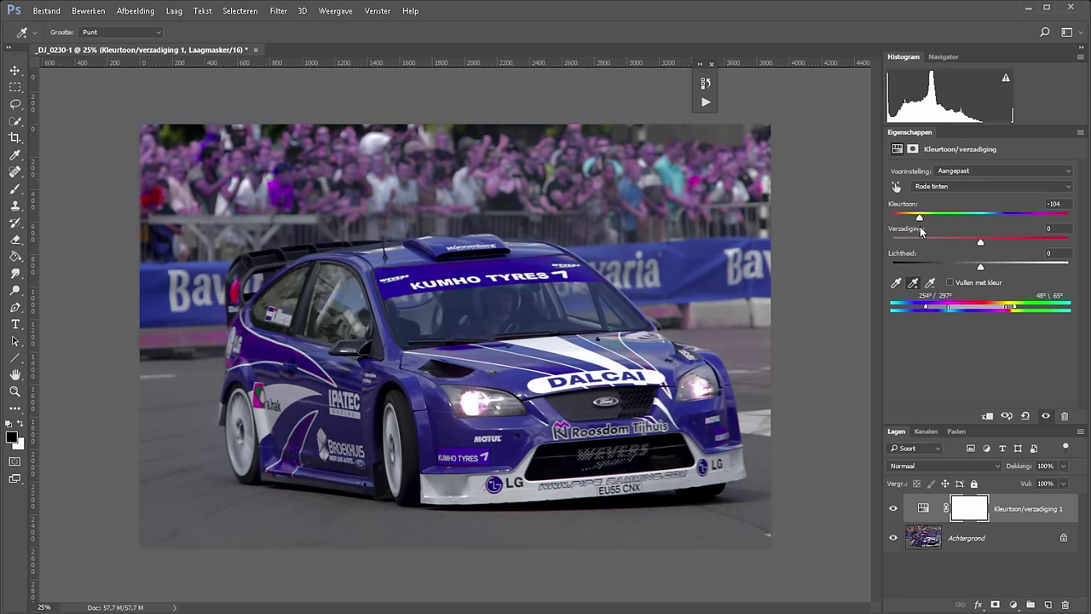
mouse_move(980, 242)
left_mouse_down()
mouse_move(943, 243)
mouse_move(954, 243)
left_mouse_up()
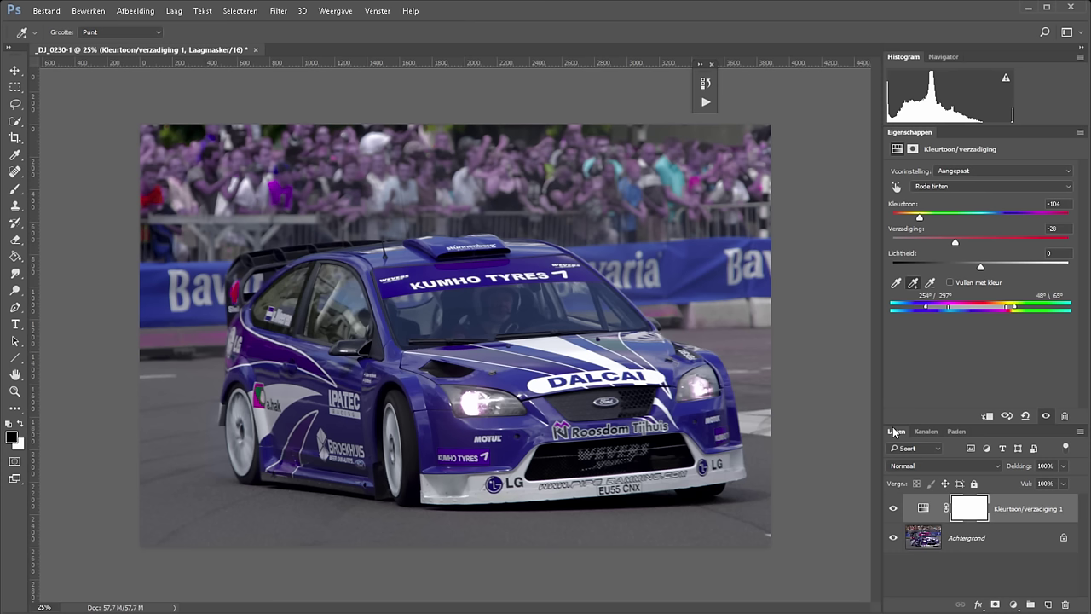
Paint black on the hue layer's mask over the upper-left crowd, banner and strip below.
left_click(14, 188)
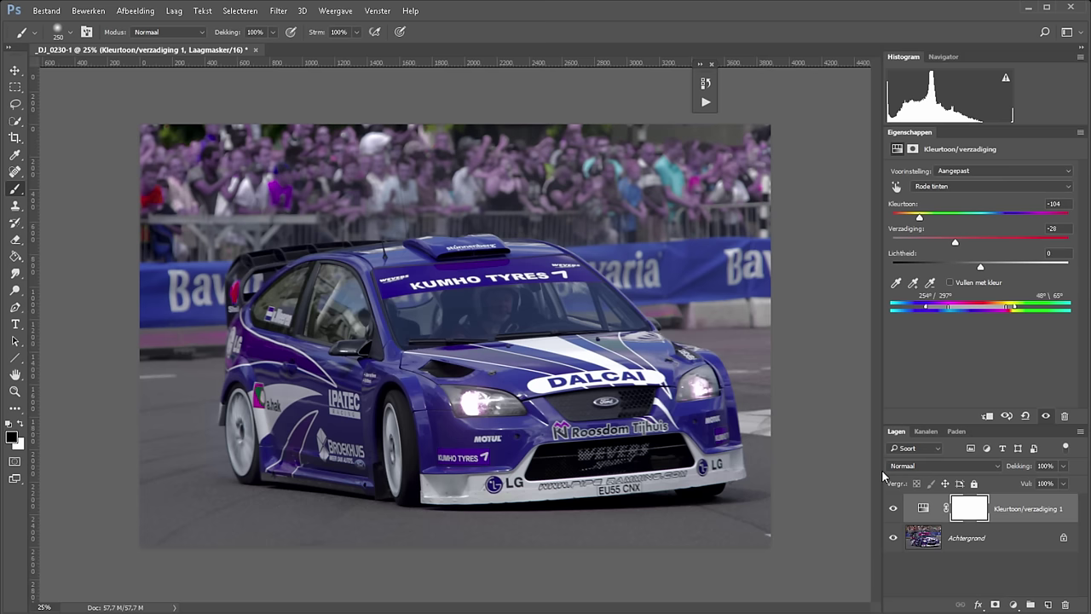
left_click(969, 509)
mouse_move(169, 209)
left_mouse_down()
mouse_move(248, 202)
mouse_move(176, 239)
mouse_move(235, 232)
mouse_move(266, 128)
mouse_move(343, 211)
left_mouse_up()
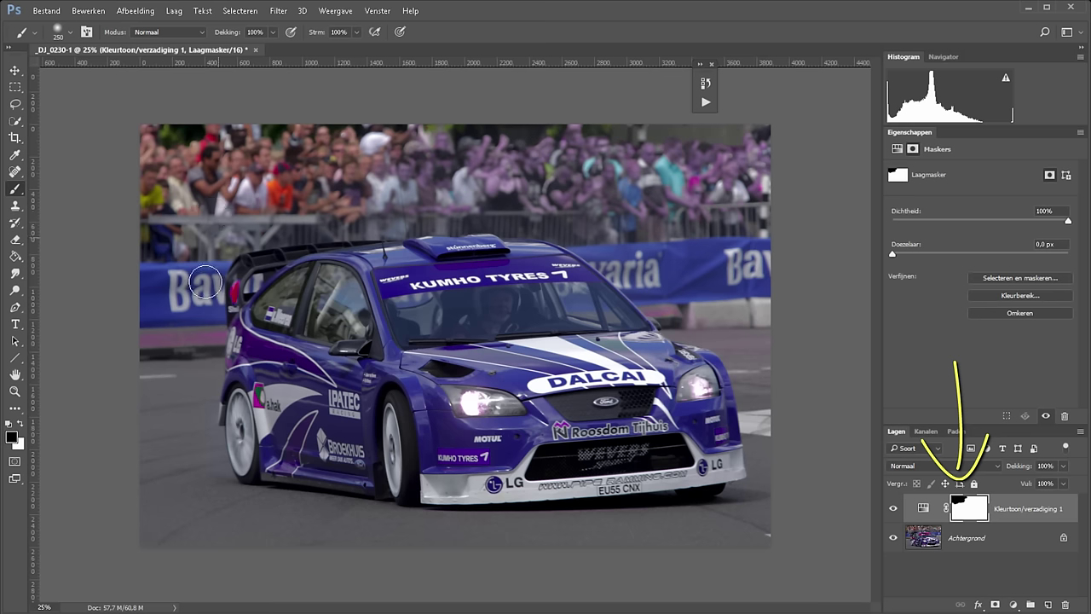
left_click_drag(207, 336, 163, 339)
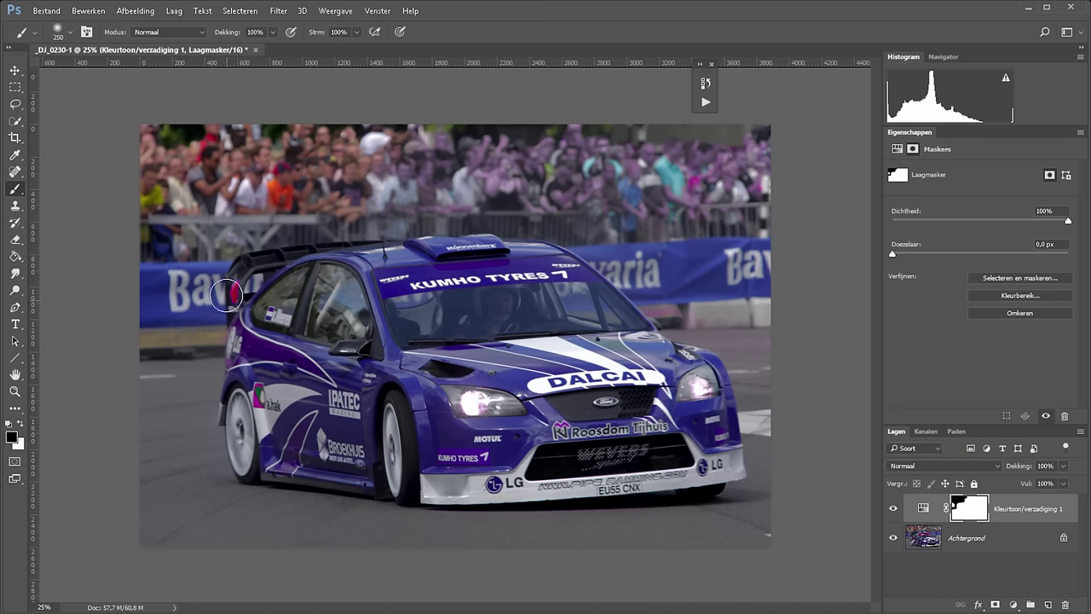
Mask the door logo with a 59 px brush and the crowd with larger brushes.
right_click(284, 418)
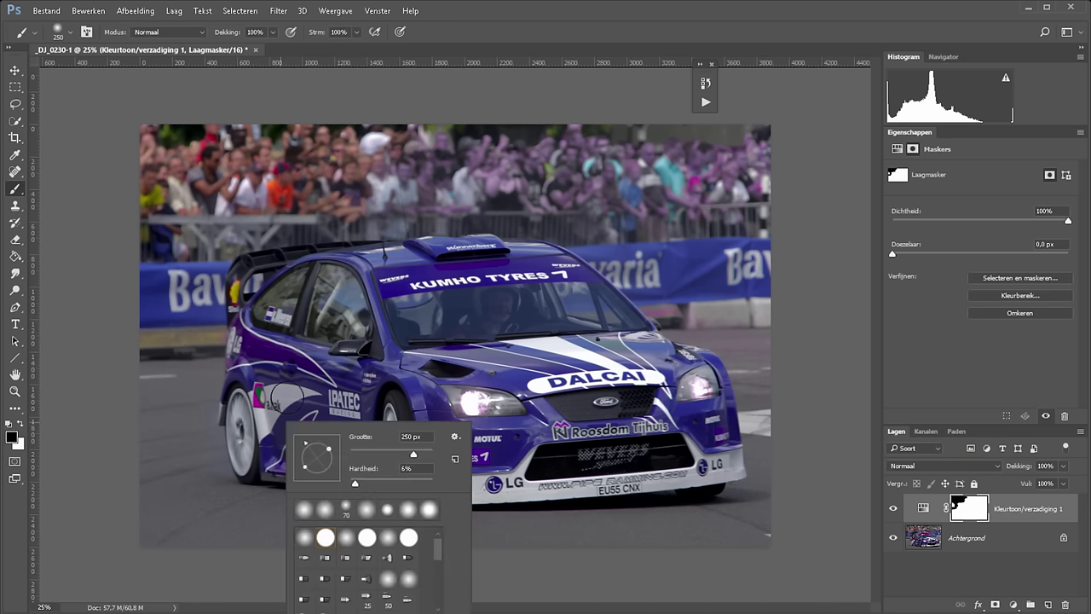
type("59")
key("Return")
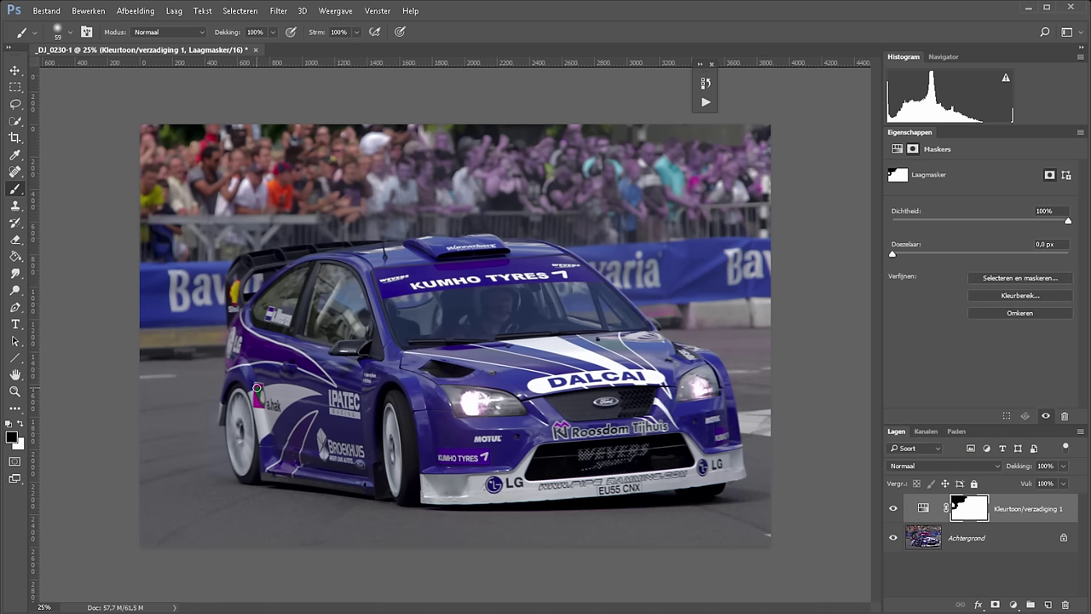
left_click_drag(256, 388, 259, 397)
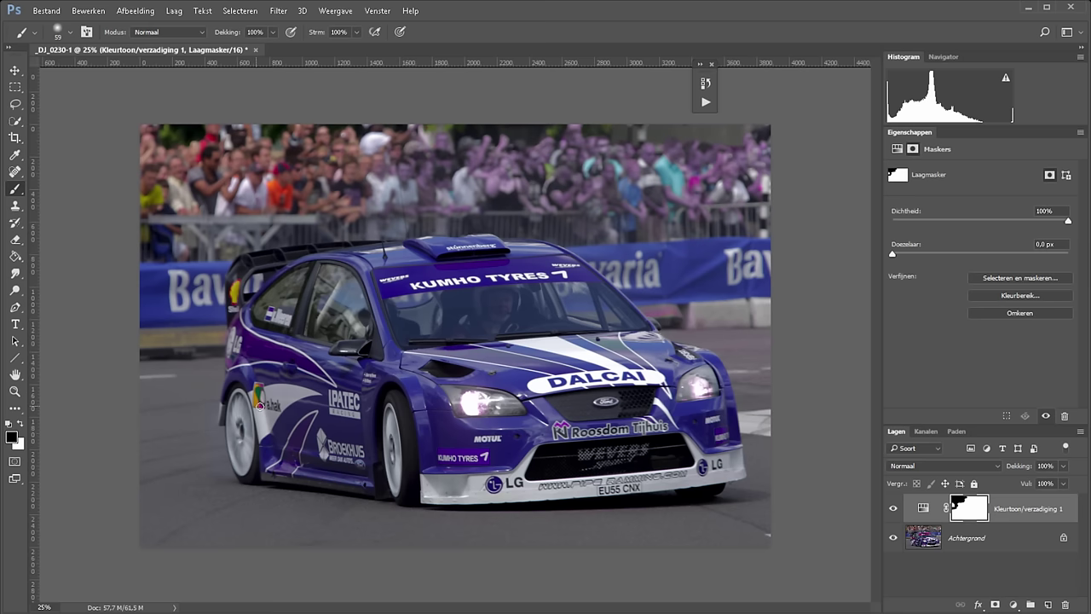
right_click(414, 472)
type("171")
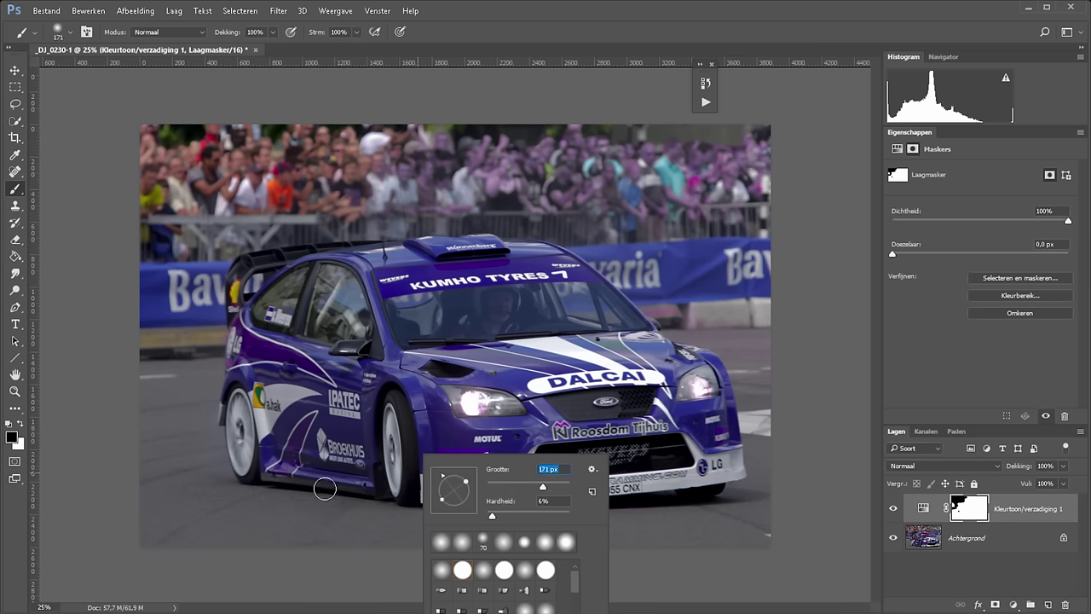
key("Return")
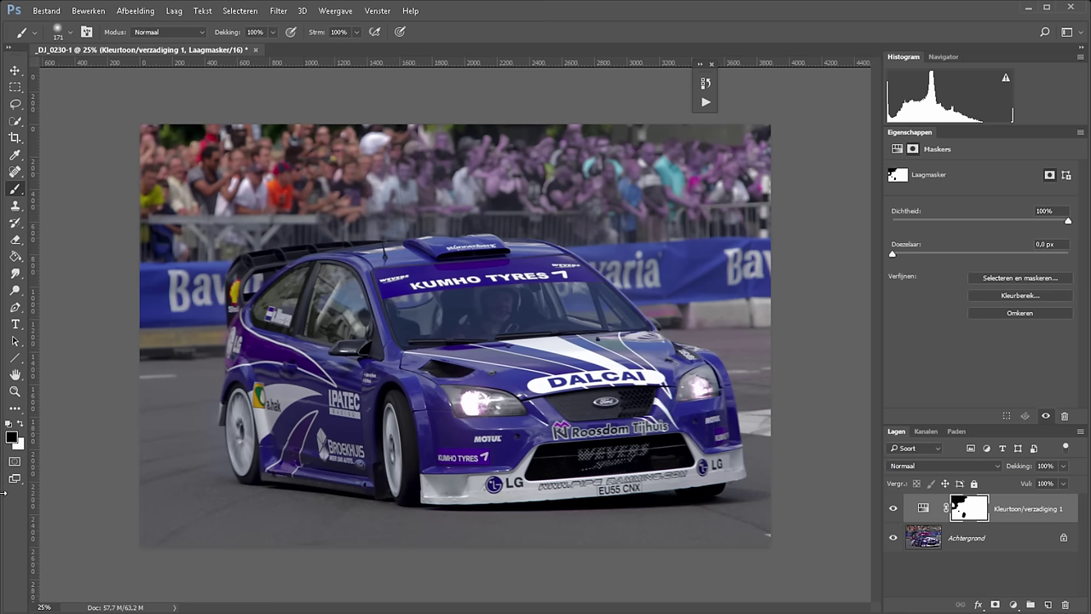
right_click(469, 161)
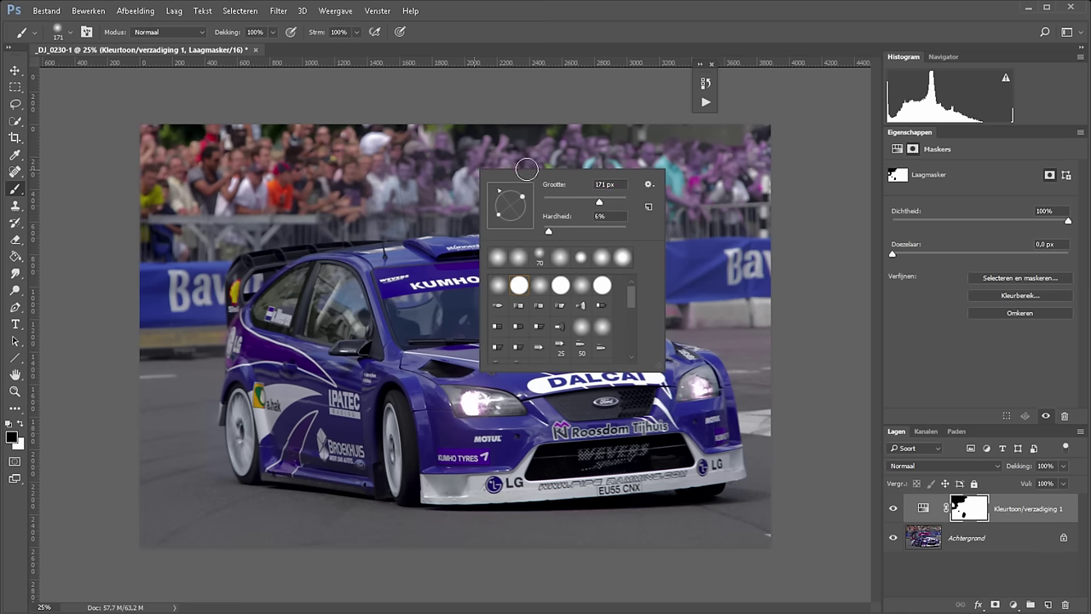
left_click_drag(664, 162, 401, 170)
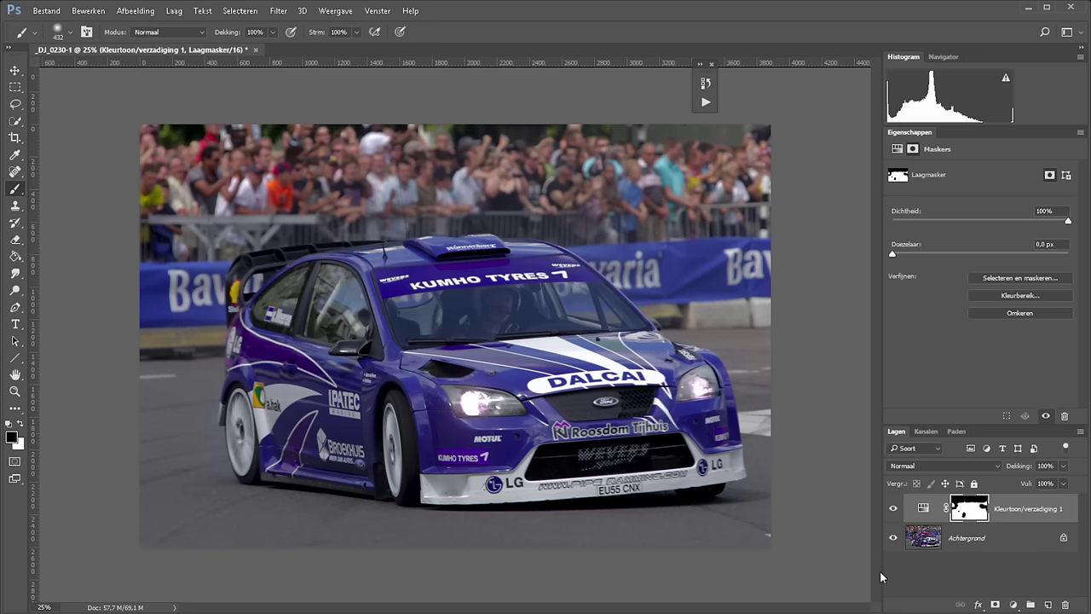
Compare with the layer hidden, then reset the Hue/Saturation settings to Standaard.
left_click(893, 508)
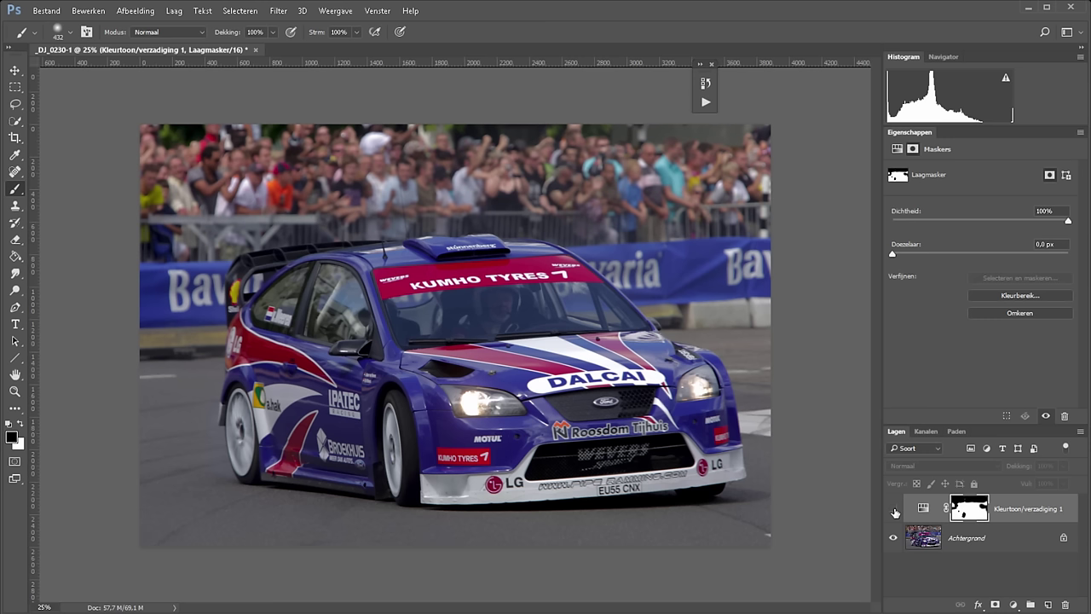
left_click(893, 508)
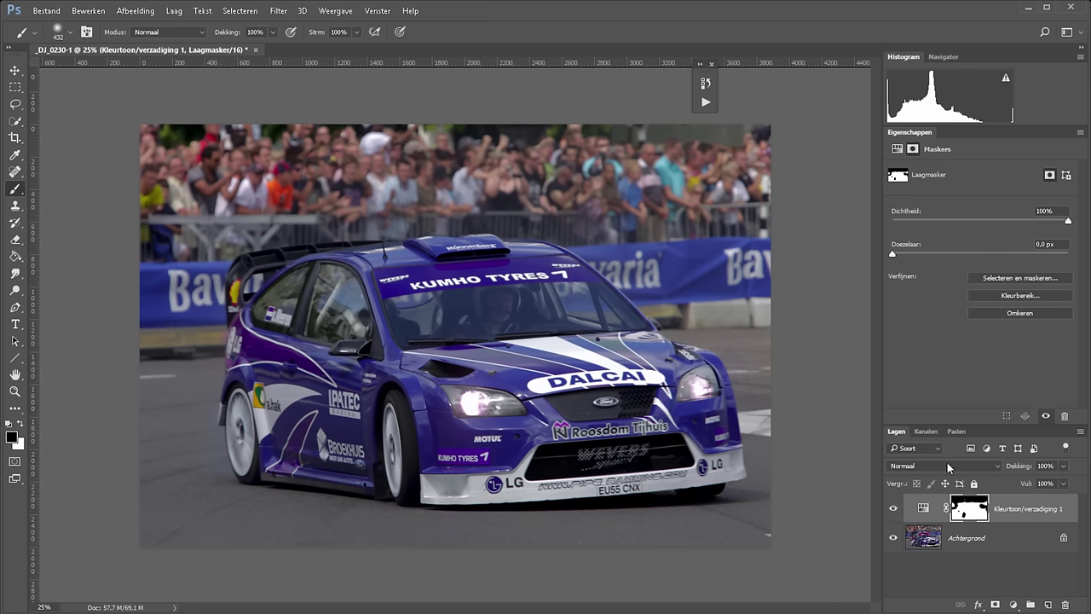
left_click(923, 508)
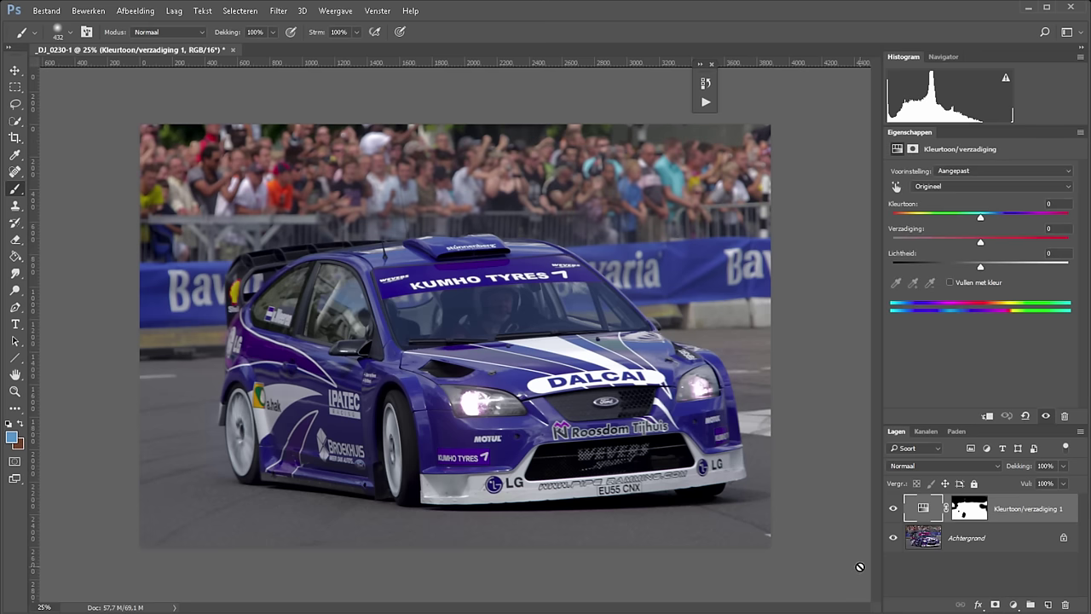
left_click(1026, 415)
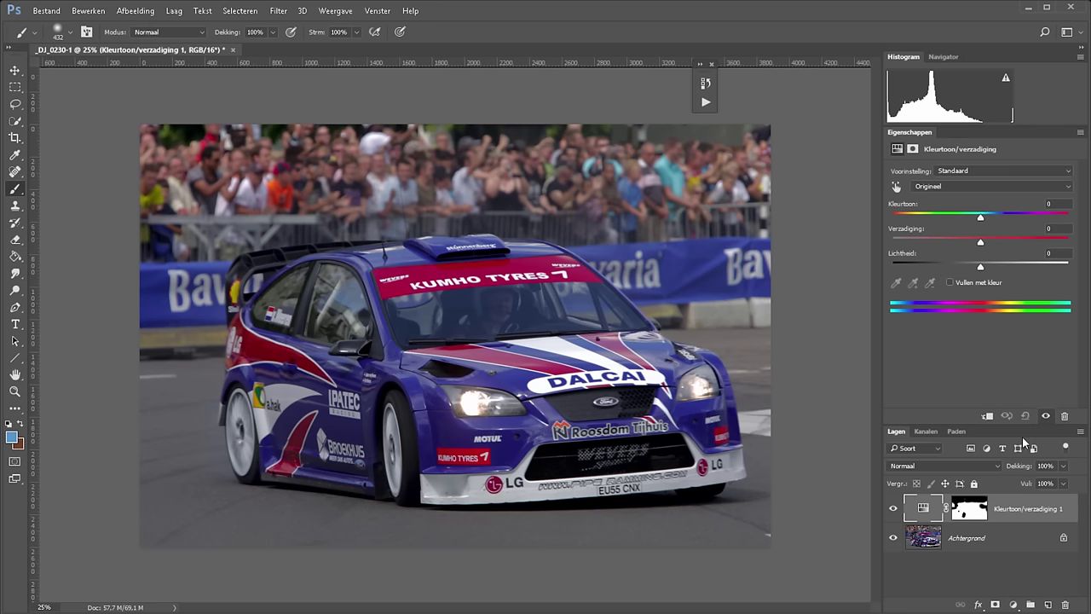
Replace the painted layer mask with a fresh all-white mask.
left_click(968, 508)
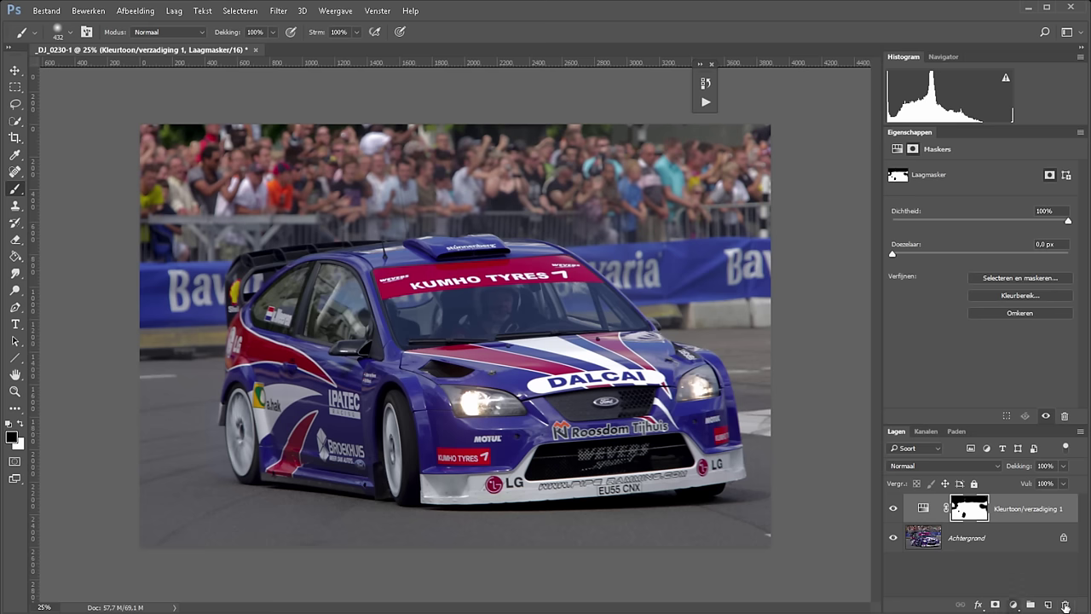
left_click(1064, 605)
key("Return")
left_click(994, 605)
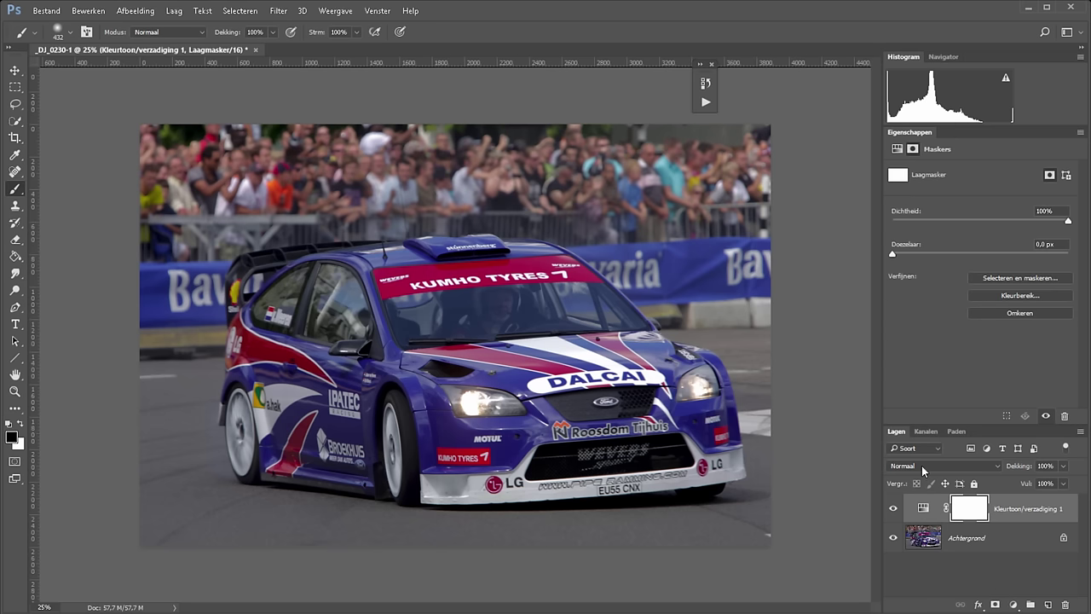
left_click(923, 508)
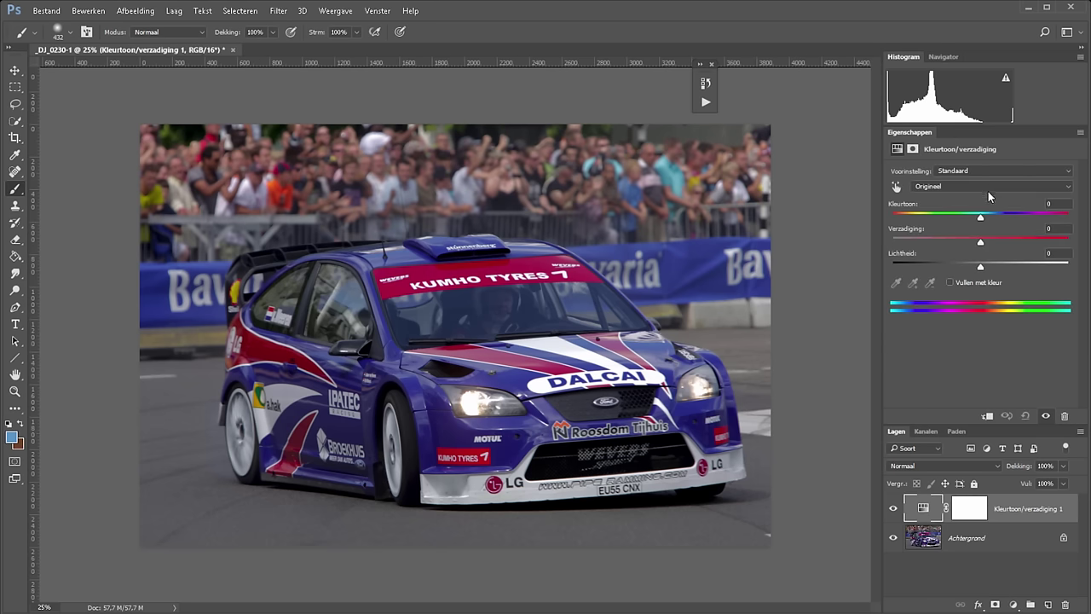
Target the car's Blue tints and shift their hue to -113, turning the body green.
left_click(897, 186)
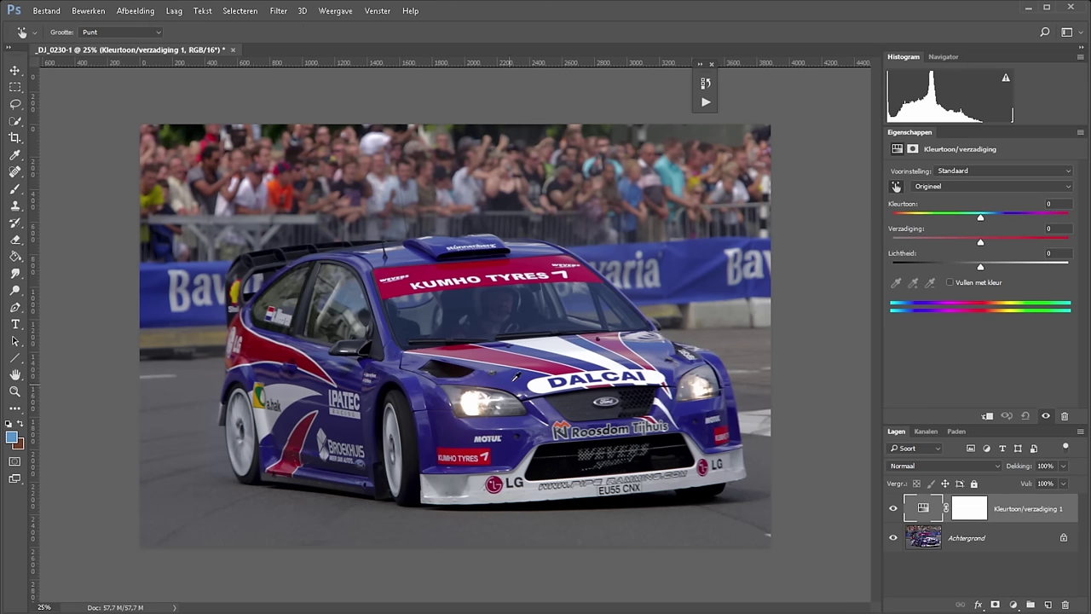
left_click(514, 373)
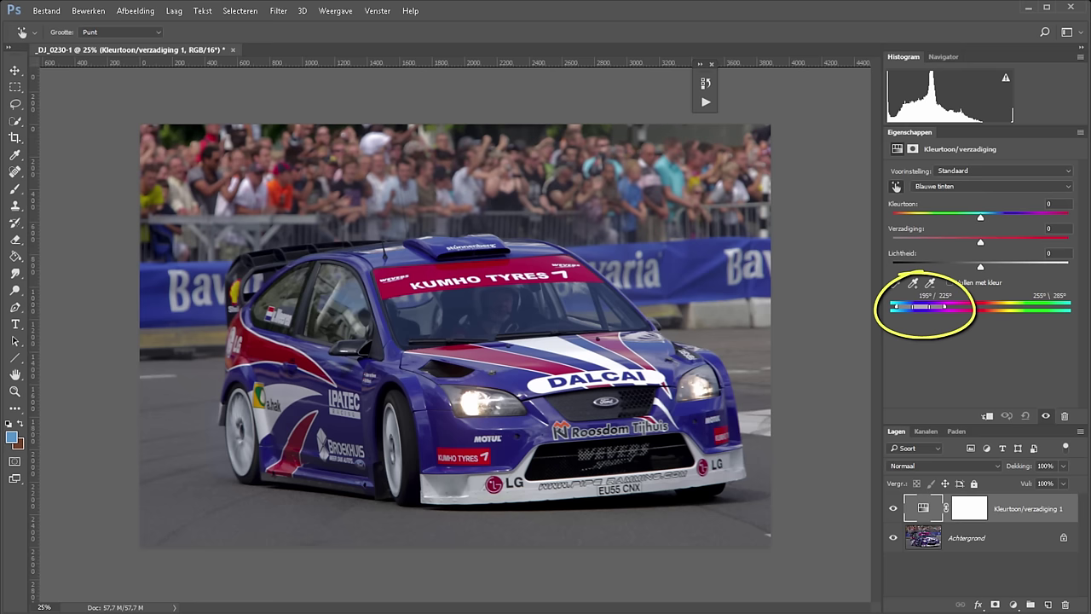
left_click_drag(980, 218, 916, 219)
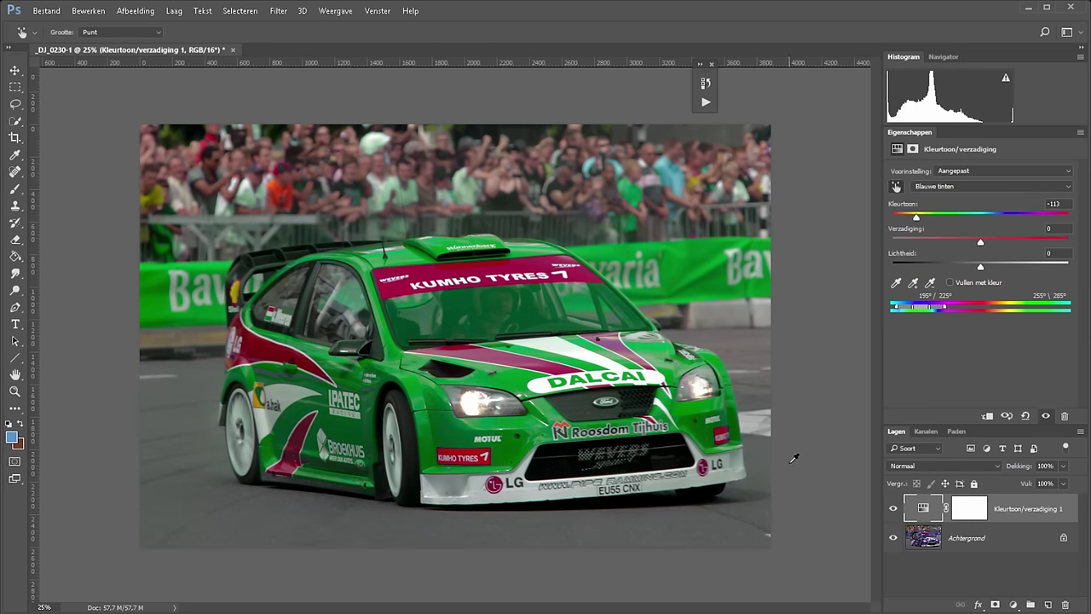
Paint black on the layer mask to restore the left banner's blue.
left_click(969, 508)
key("b")
key("d")
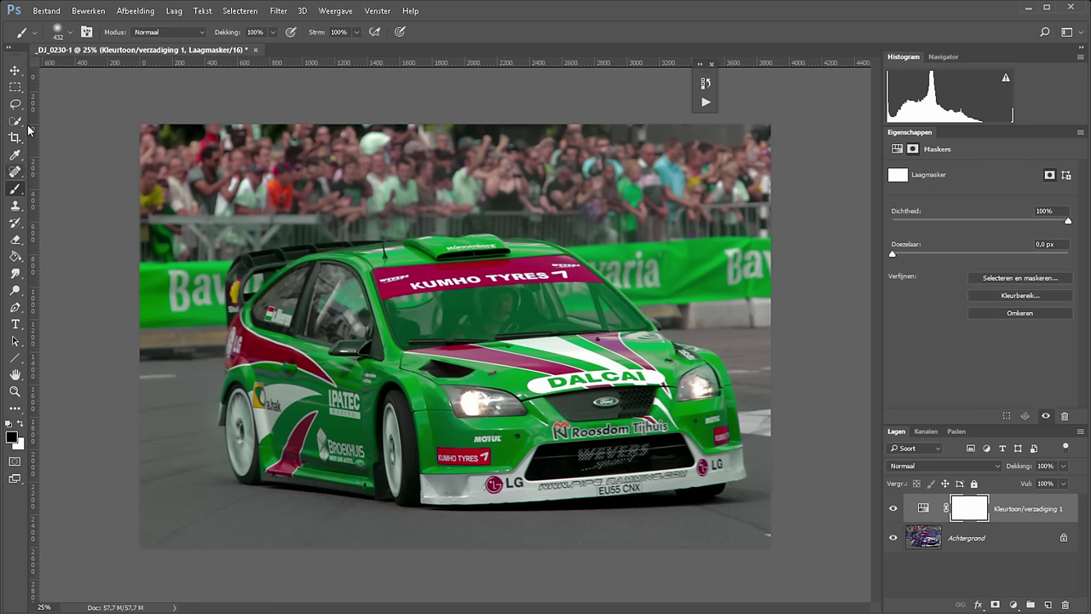
mouse_move(206, 271)
left_mouse_down()
mouse_move(192, 315)
mouse_move(146, 292)
mouse_move(151, 236)
left_mouse_up()
Mask the crowd and right Bavaria banner back to original colour, then shrink the brush to 59 px.
mouse_move(281, 200)
left_mouse_down()
mouse_move(272, 110)
mouse_move(371, 149)
mouse_move(718, 159)
mouse_move(782, 196)
mouse_move(621, 207)
mouse_move(474, 183)
mouse_move(348, 179)
left_mouse_up()
mouse_move(604, 231)
left_mouse_down()
mouse_move(657, 267)
mouse_move(730, 244)
mouse_move(784, 272)
left_mouse_up()
right_click(709, 253)
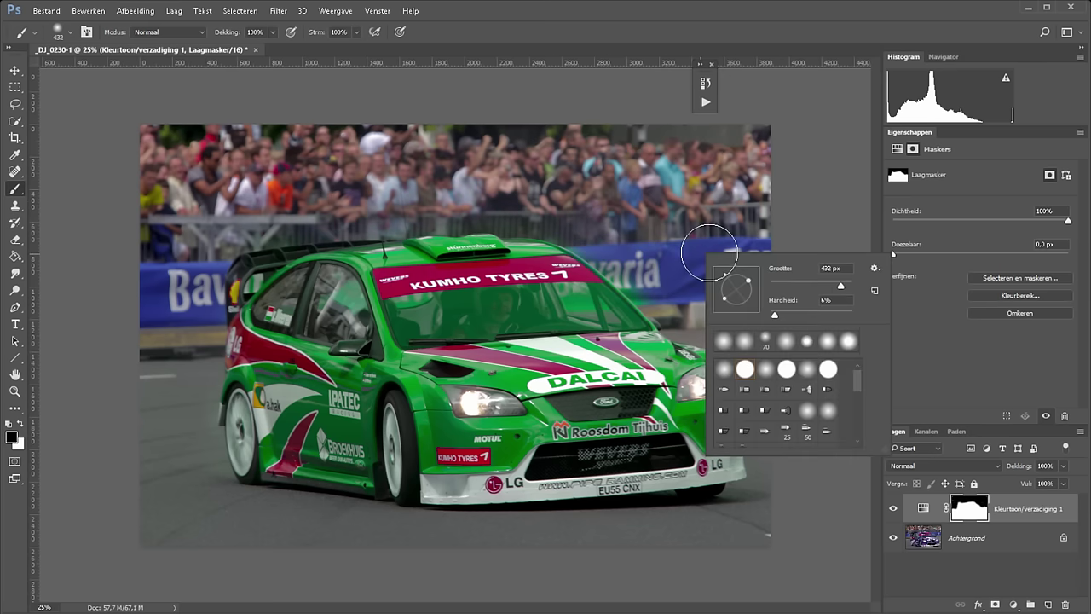
type("59")
key("Return")
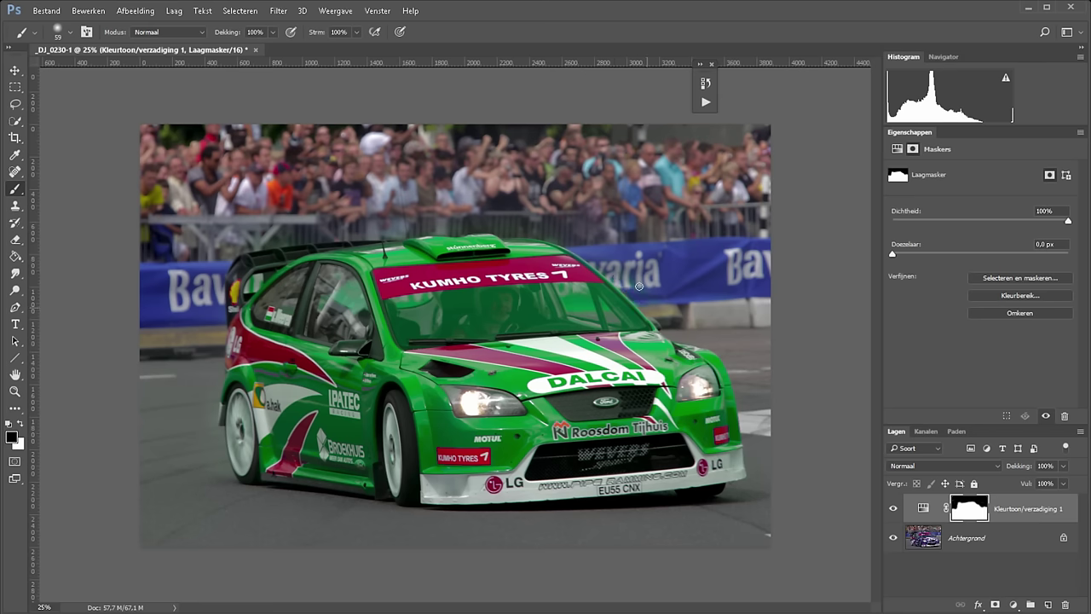
Paint the mask over the windshield with 80 px, then 114 px brushes to restore its colour.
right_click(706, 265)
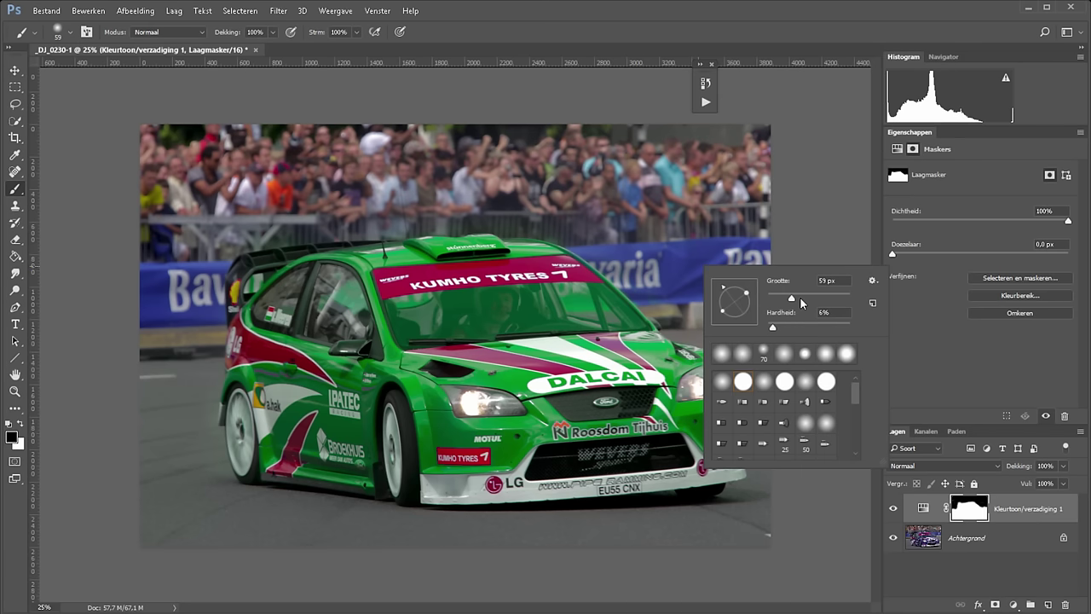
left_click(799, 299)
left_click(566, 290)
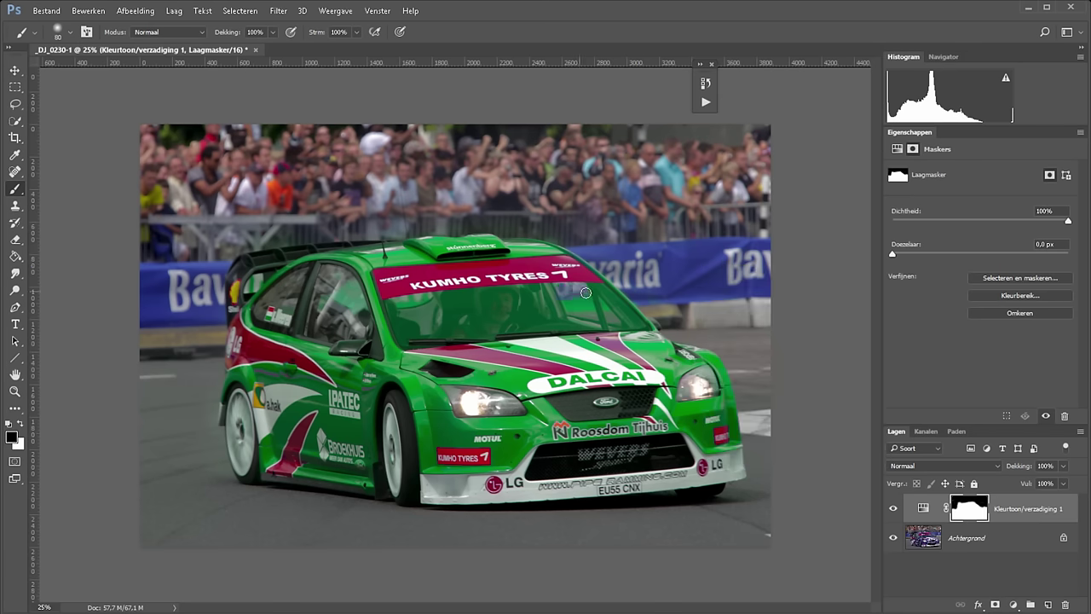
left_click_drag(586, 292, 596, 310)
right_click(581, 302)
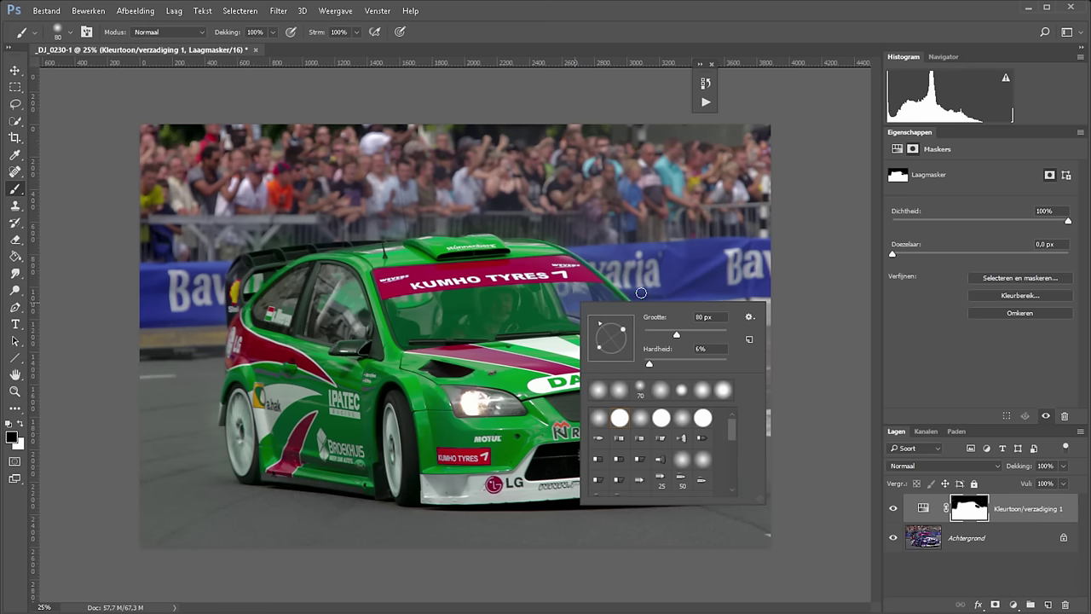
type("114")
key("Return")
mouse_move(464, 308)
left_mouse_down()
mouse_move(539, 304)
mouse_move(403, 322)
mouse_move(563, 322)
mouse_move(563, 307)
mouse_move(537, 293)
mouse_move(516, 311)
mouse_move(427, 313)
mouse_move(420, 330)
mouse_move(476, 316)
mouse_move(537, 329)
left_mouse_up()
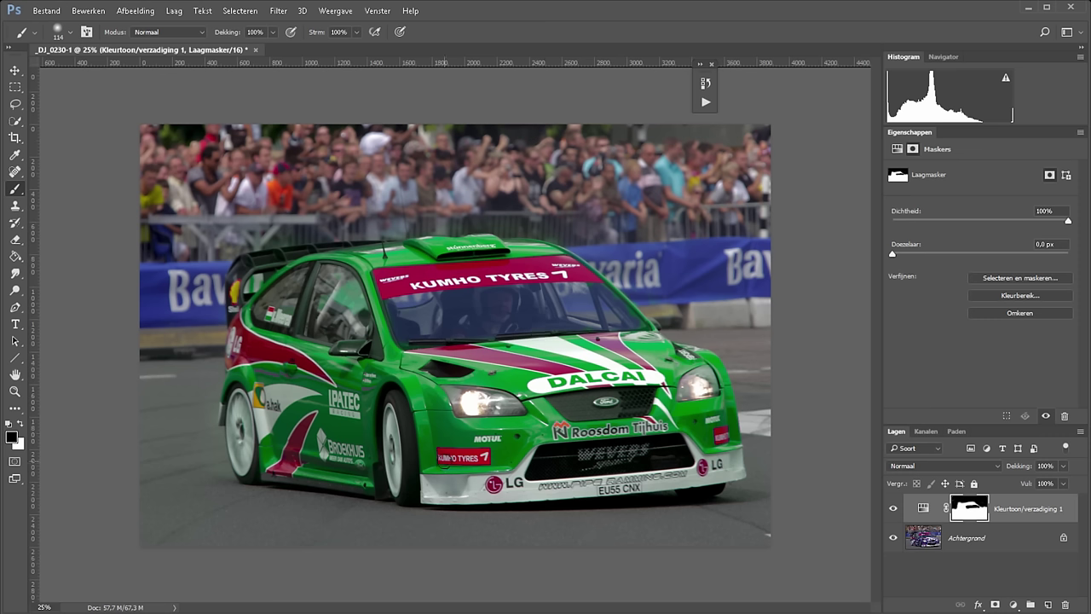